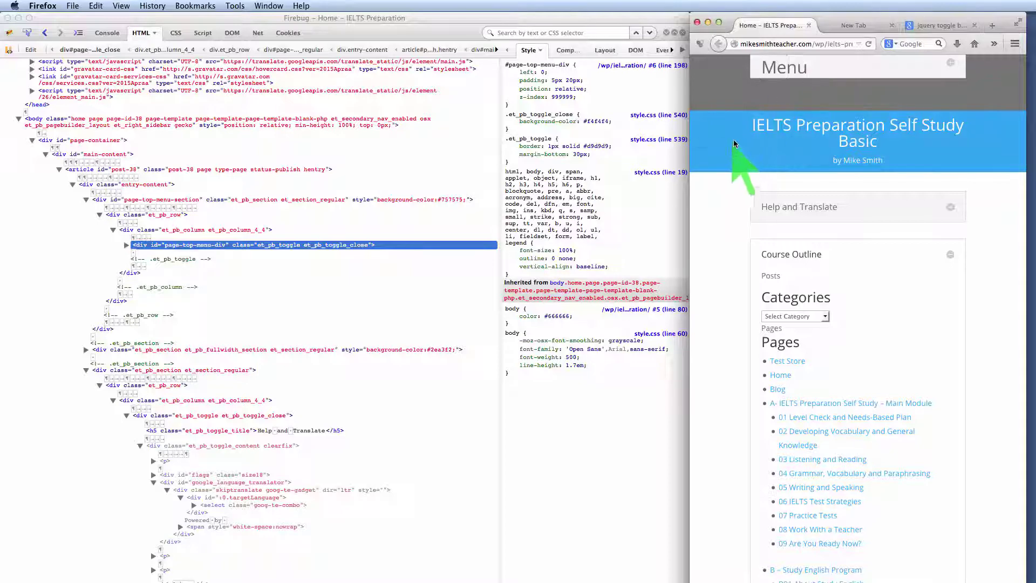
Expand and collapse the Menu, then scroll the page down and back up
left_click(803, 72)
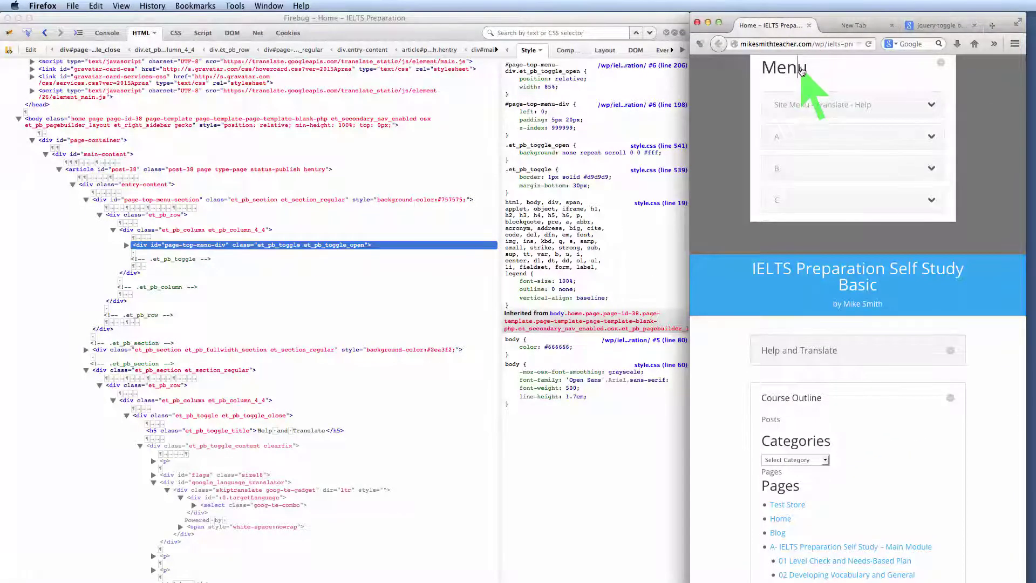
left_click(800, 72)
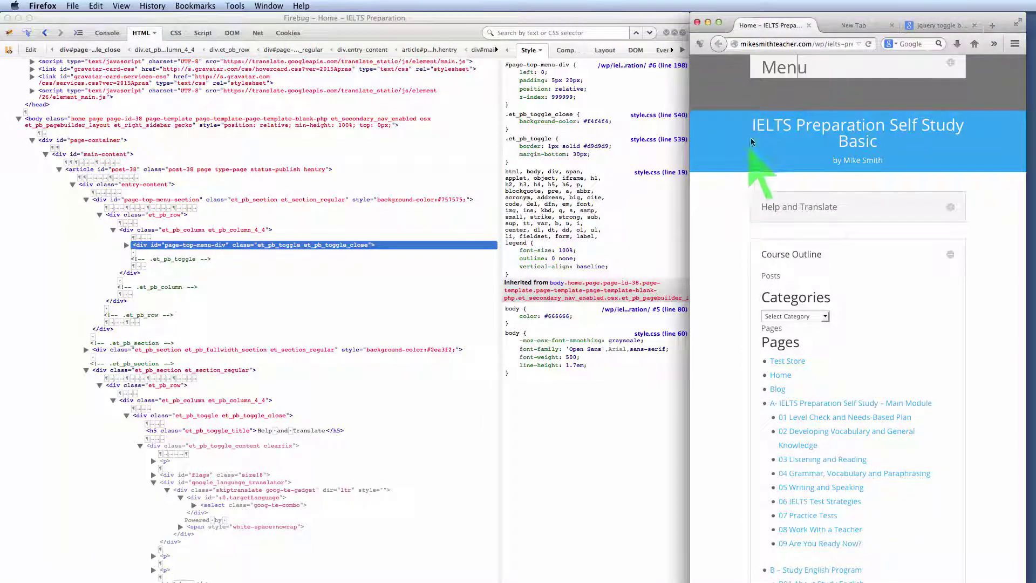
scroll(723, 252, "down", 3)
scroll(723, 252, "up", 2)
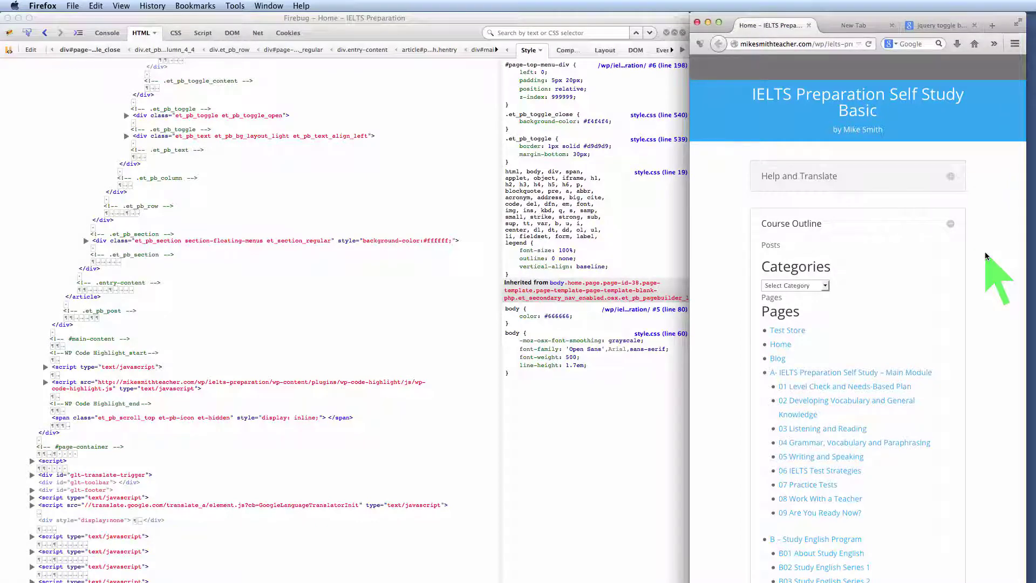
scroll(988, 170, "up", 2)
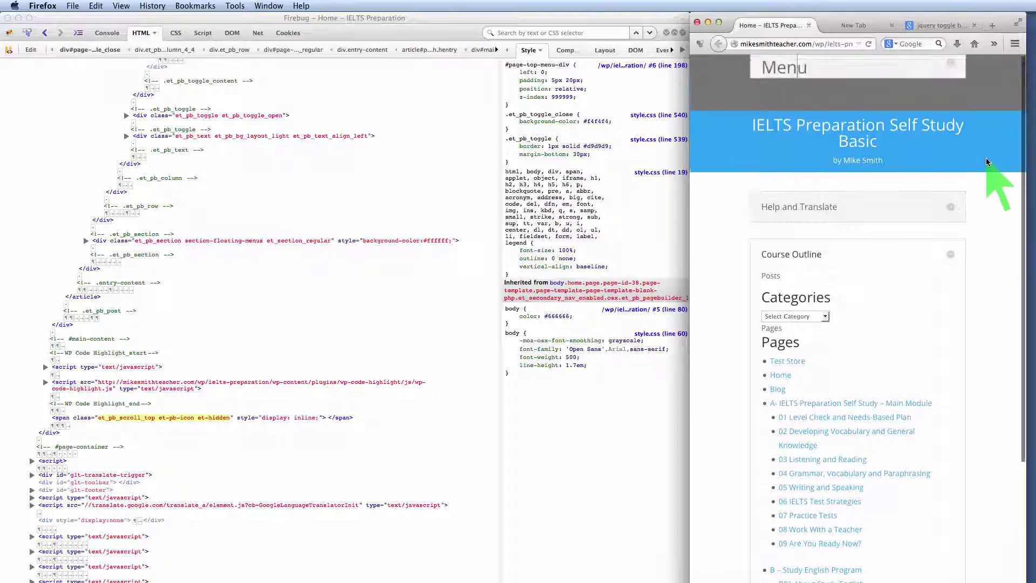
Expand the Menu and one of its inner sections, then scroll the page to watch it move
left_click(852, 75)
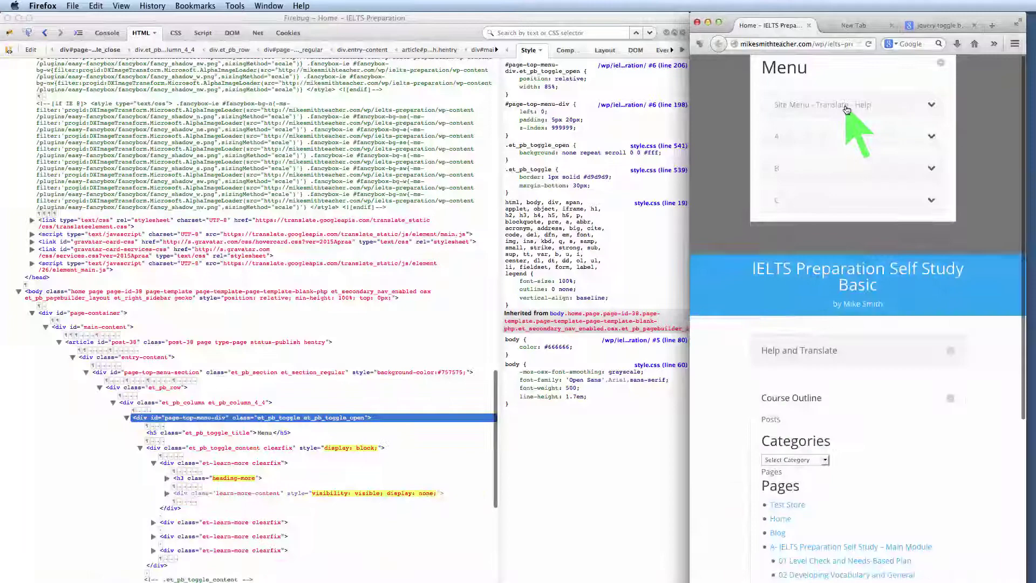
left_click(846, 131)
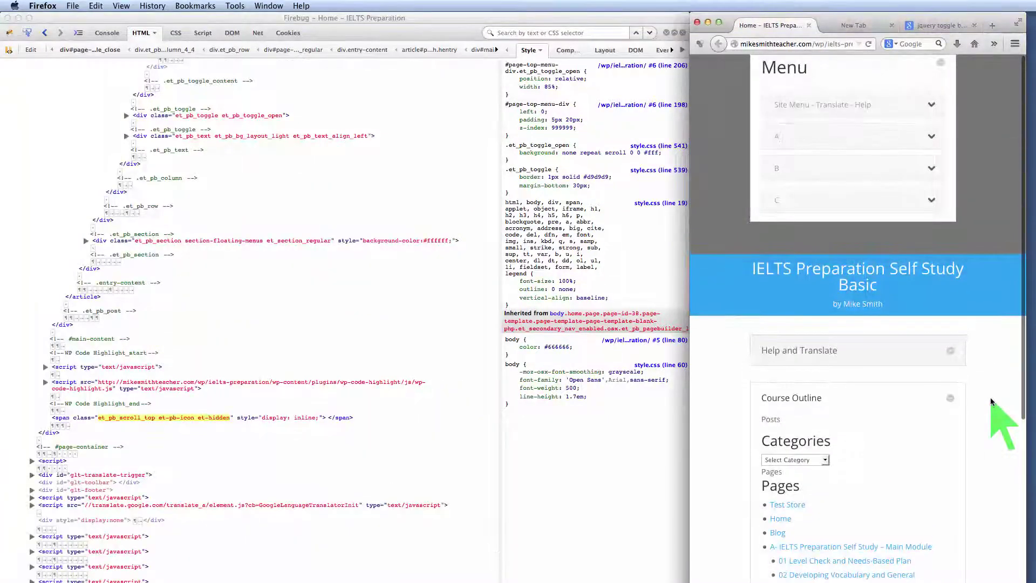
scroll(990, 397, "down", 3)
scroll(992, 401, "down", 5)
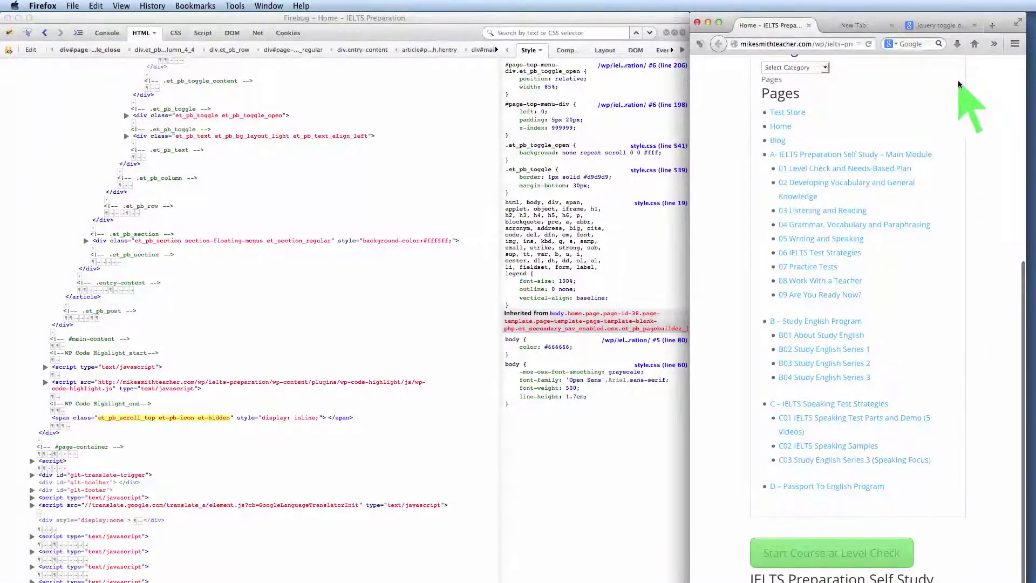
scroll(978, 132, "up", 8)
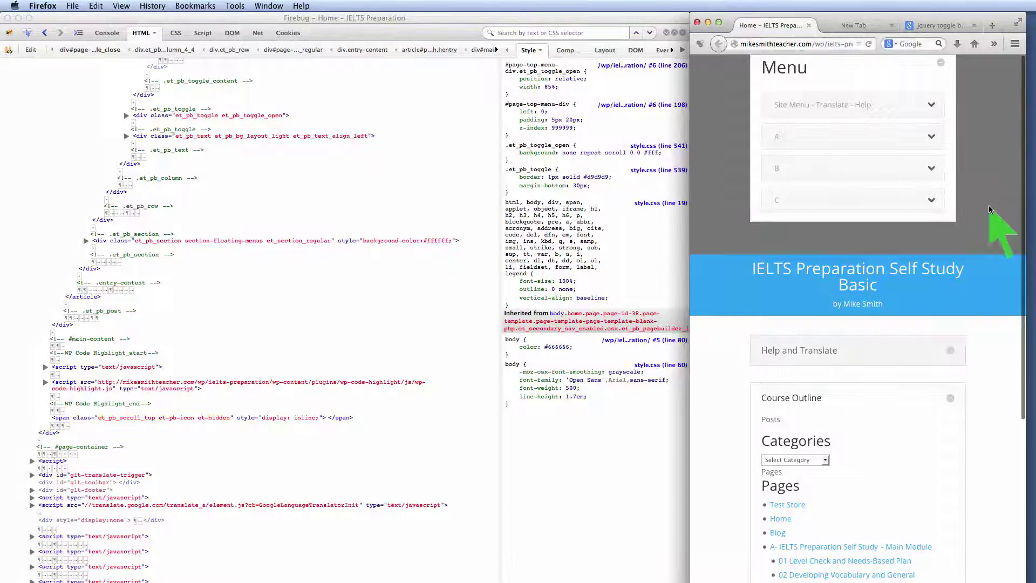
scroll(994, 323, "down", 4)
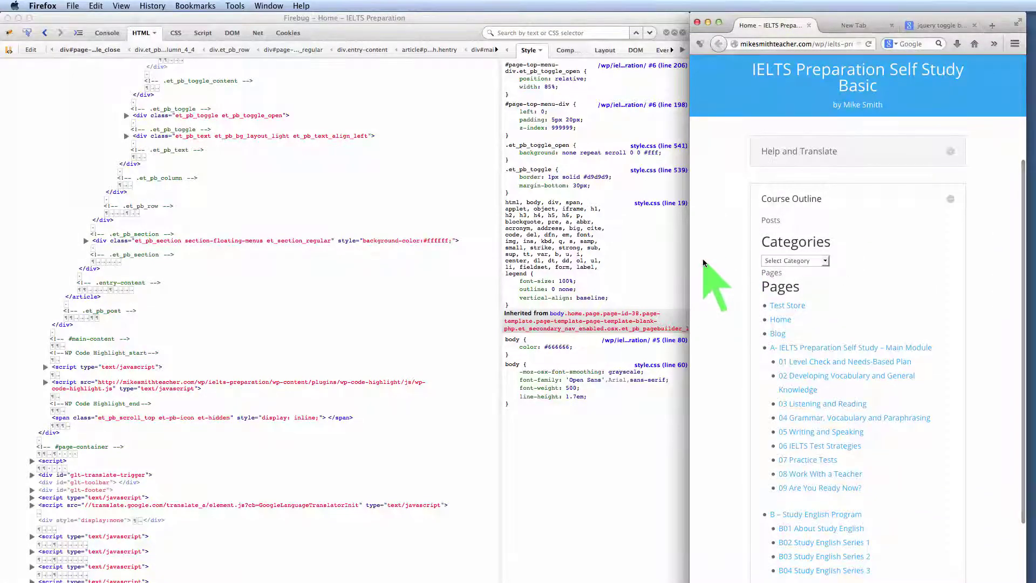
scroll(703, 263, "down", 3)
scroll(703, 263, "up", 8)
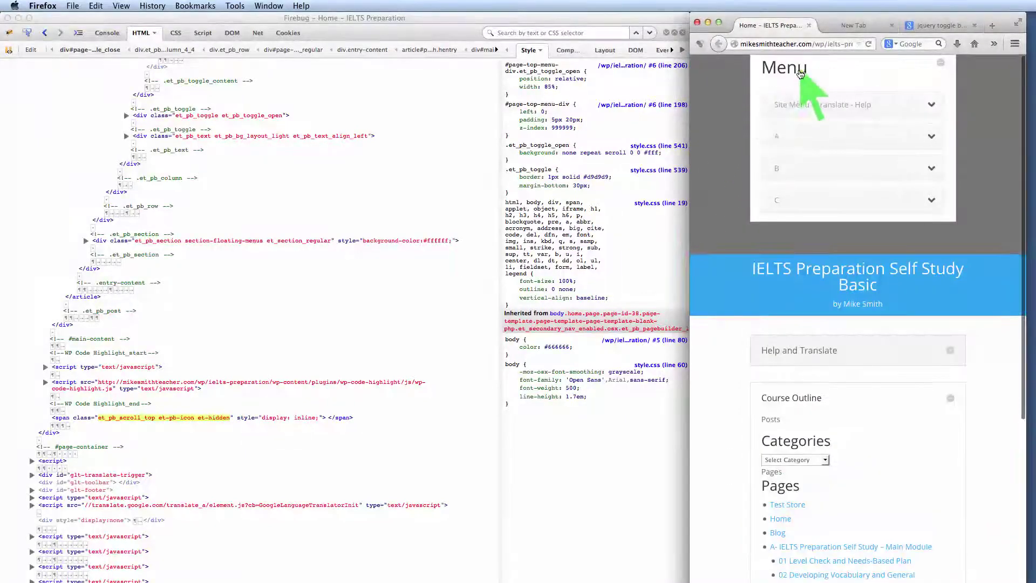
Toggle the Menu closed, open, and closed again
left_click(801, 70)
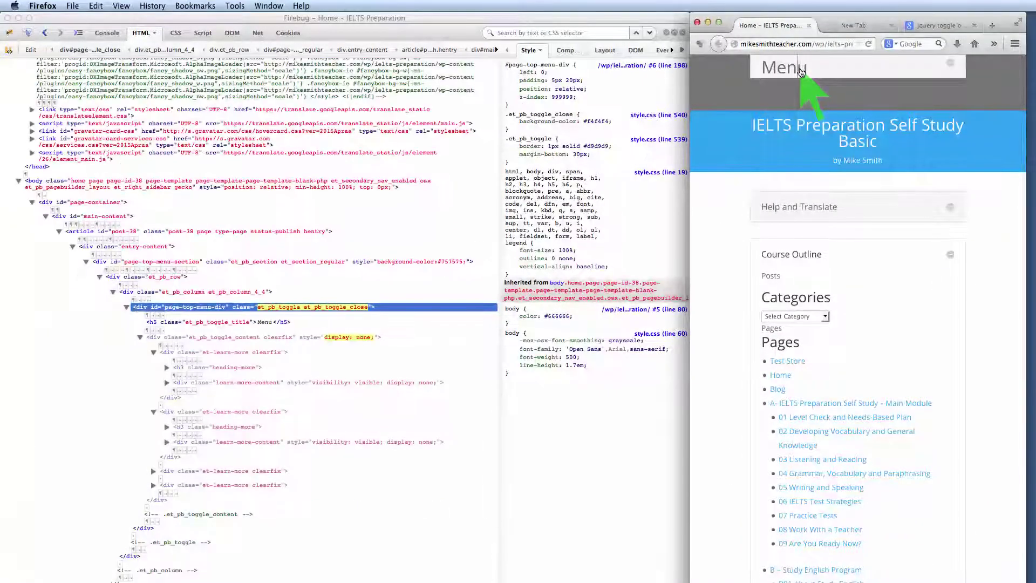
left_click(802, 70)
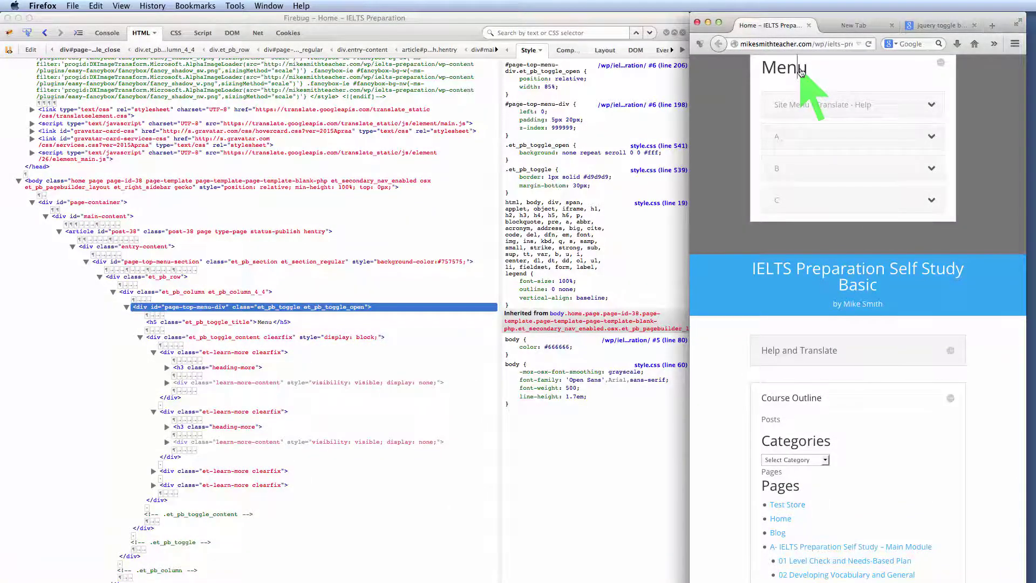
left_click(802, 70)
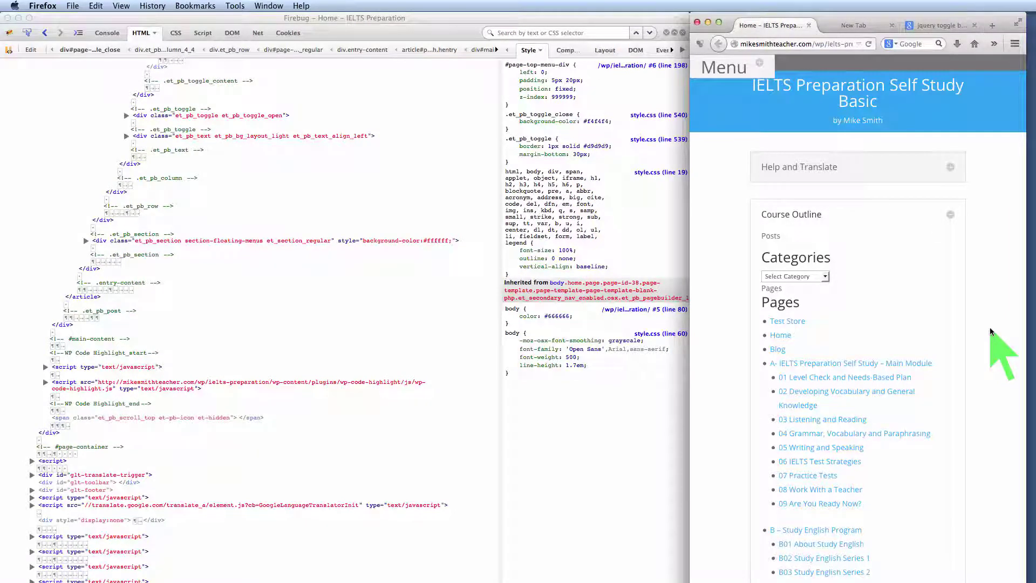
Scroll down to the Pages list and back, confirming the collapsed Menu stays pinned top-left
scroll(990, 327, "down", 5)
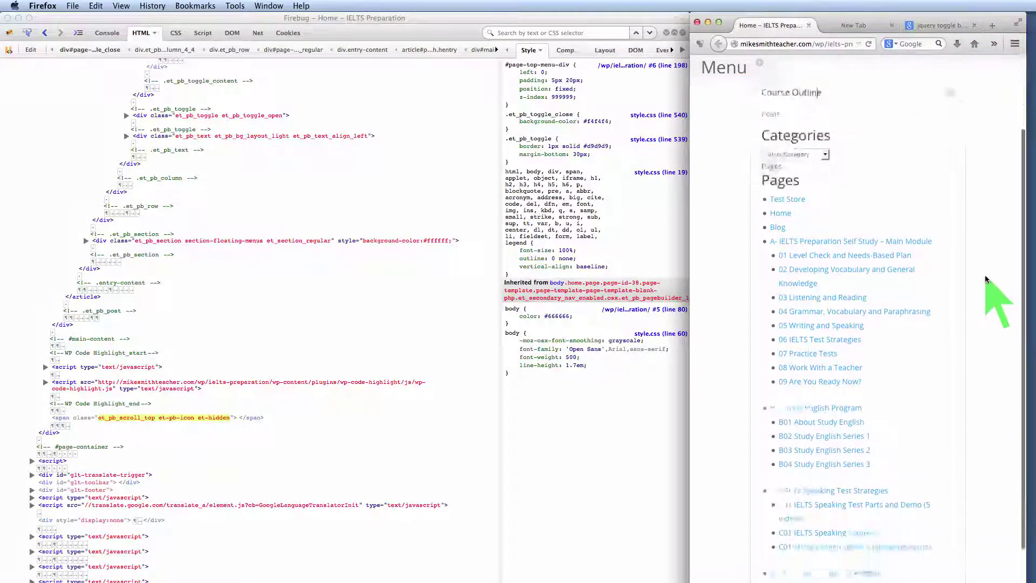
scroll(986, 278, "down", 4)
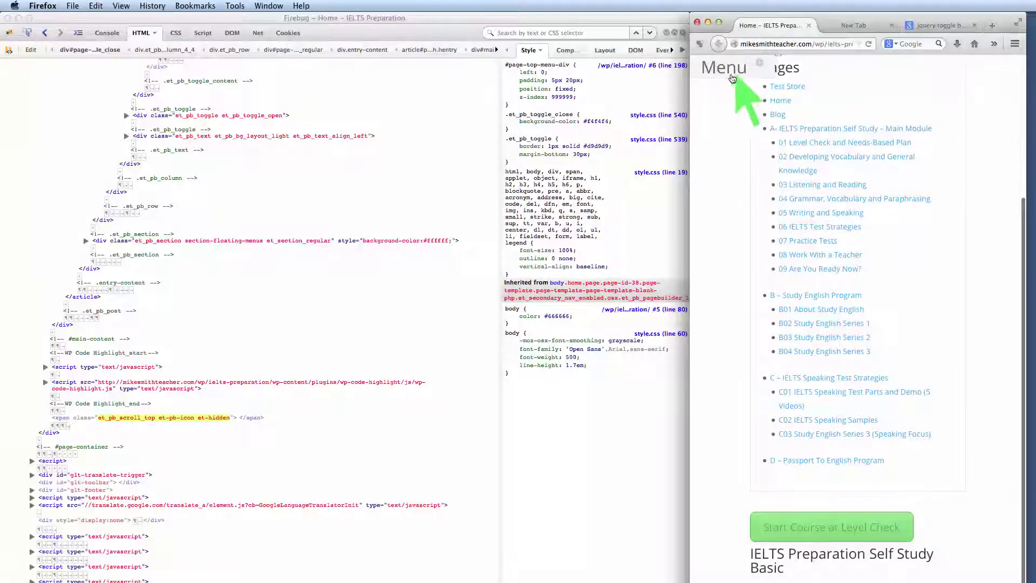
scroll(731, 145, "down", 4)
scroll(732, 129, "up", 4)
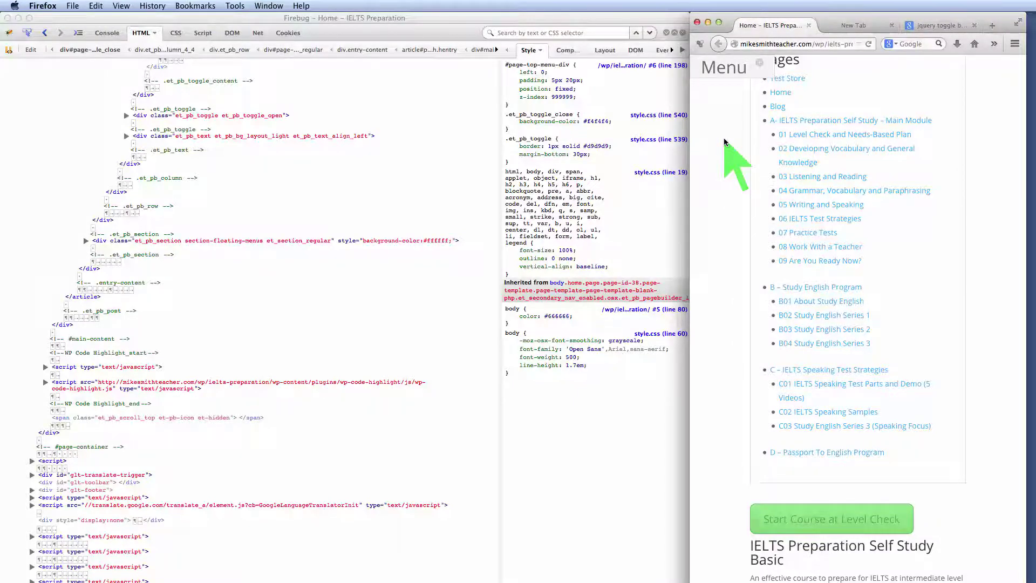
scroll(724, 141, "up", 5)
scroll(724, 139, "down", 6)
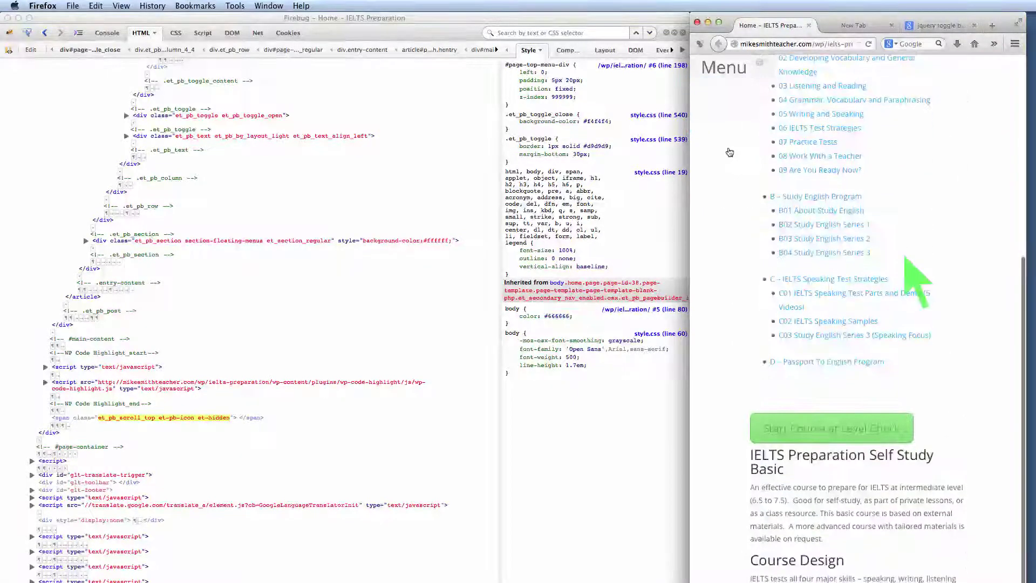
scroll(730, 152, "down", 3)
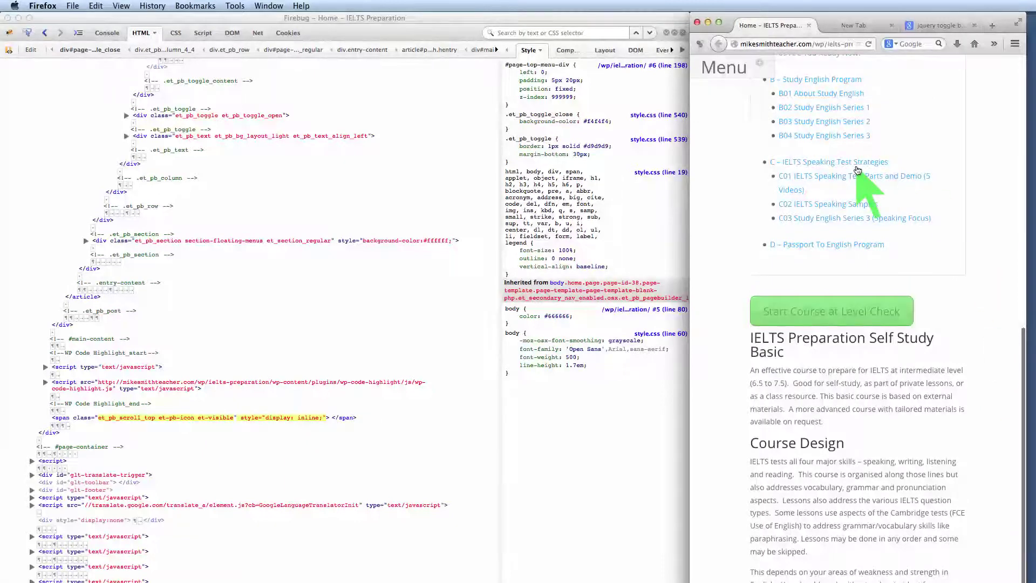
scroll(731, 189, "up", 2)
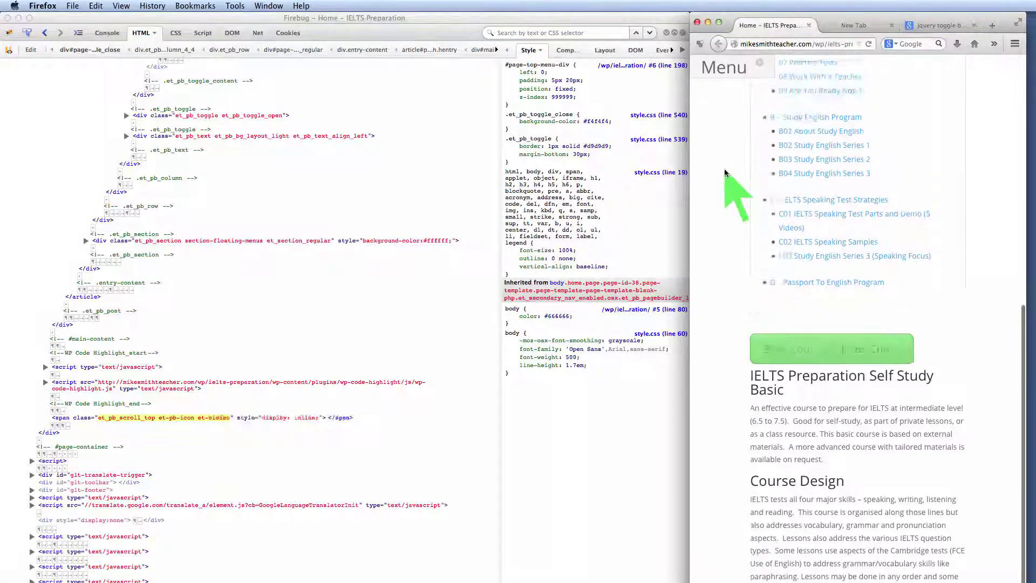
Open the fixed Menu's full panel, collapse it, and scroll further down
left_click(728, 71)
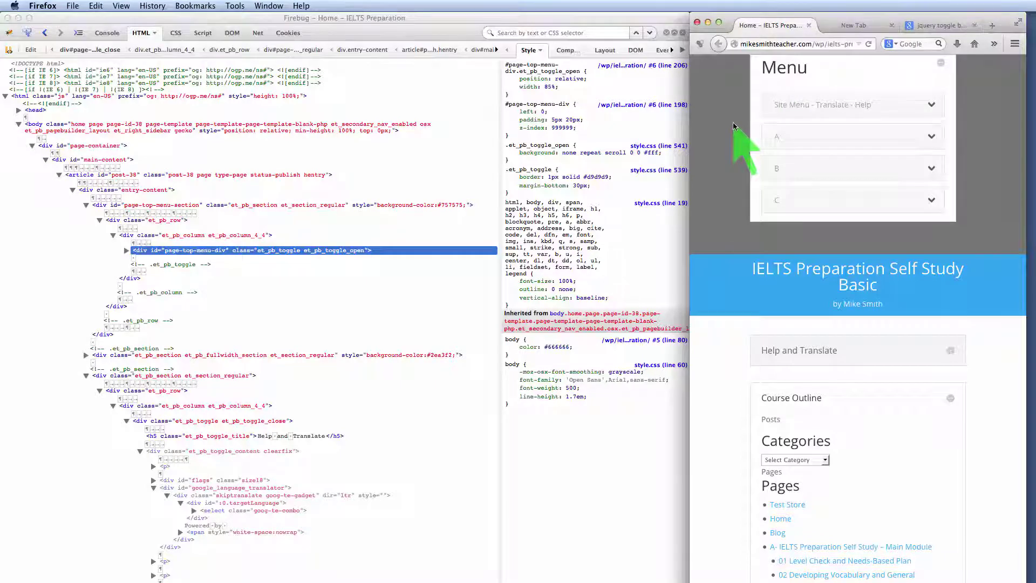
left_click(788, 65)
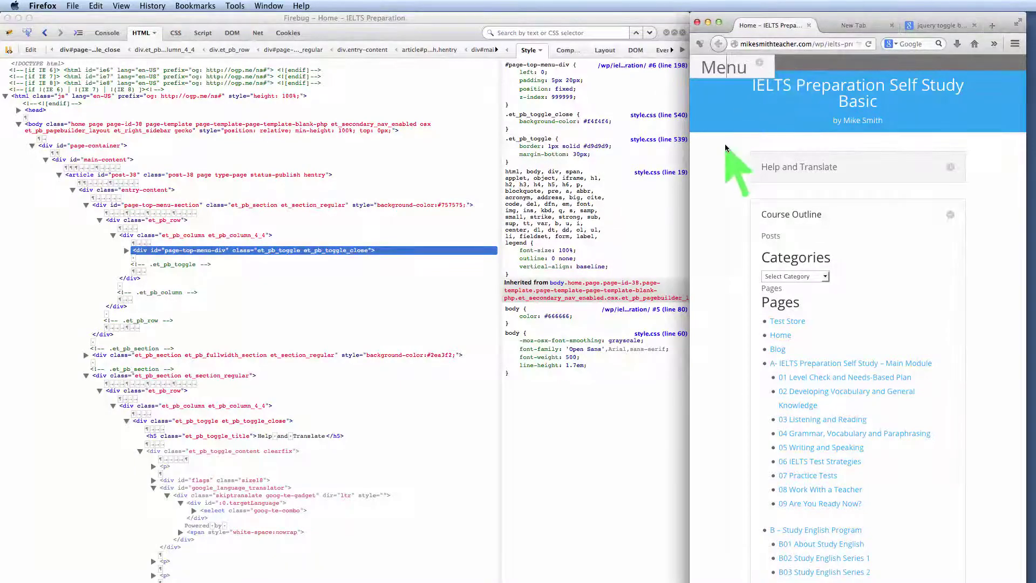
scroll(724, 143, "down", 7)
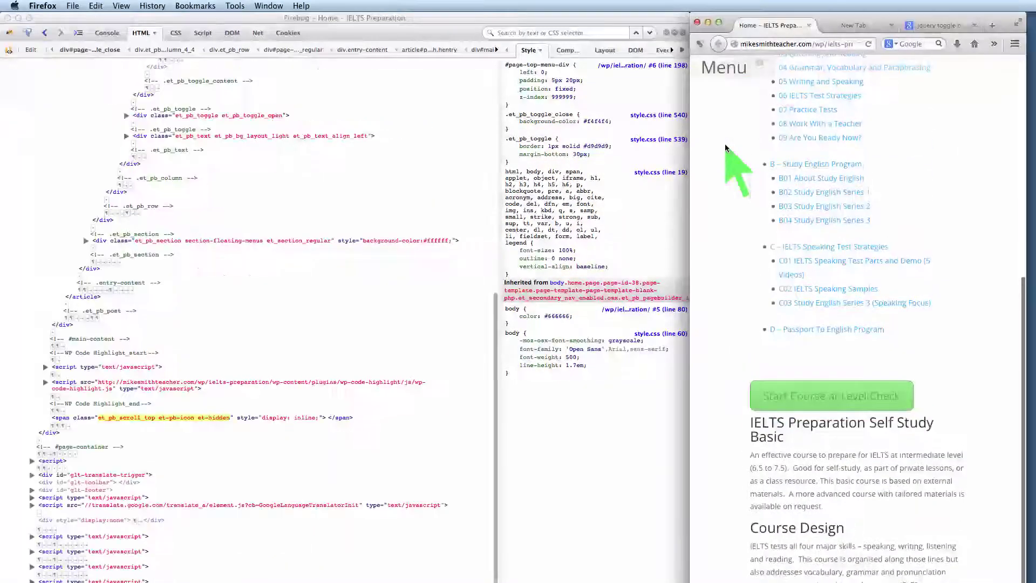
Reopen the Menu, toggle its Site Menu - Translate - Help section, then collapse the Menu
left_click(726, 69)
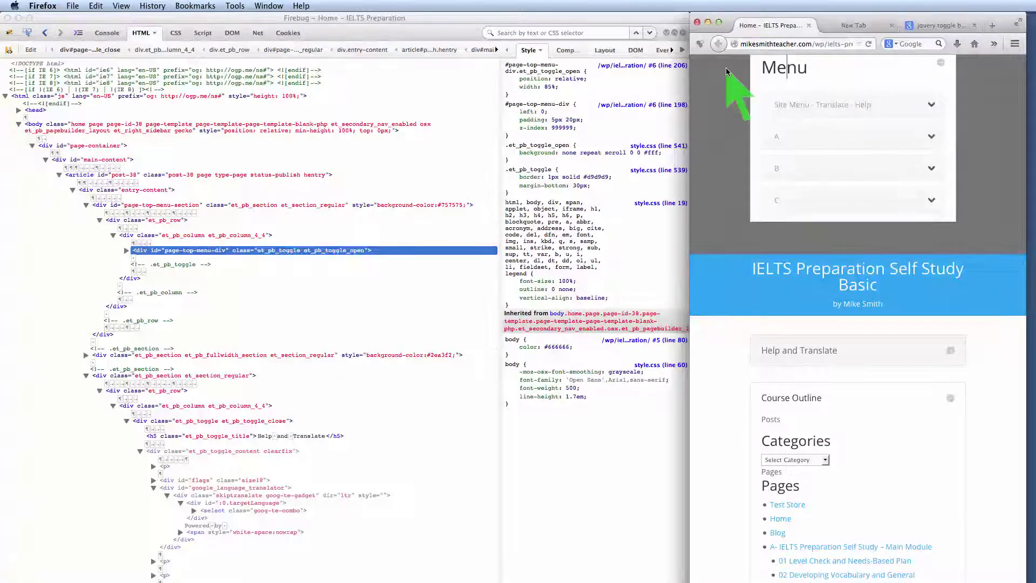
left_click(793, 106)
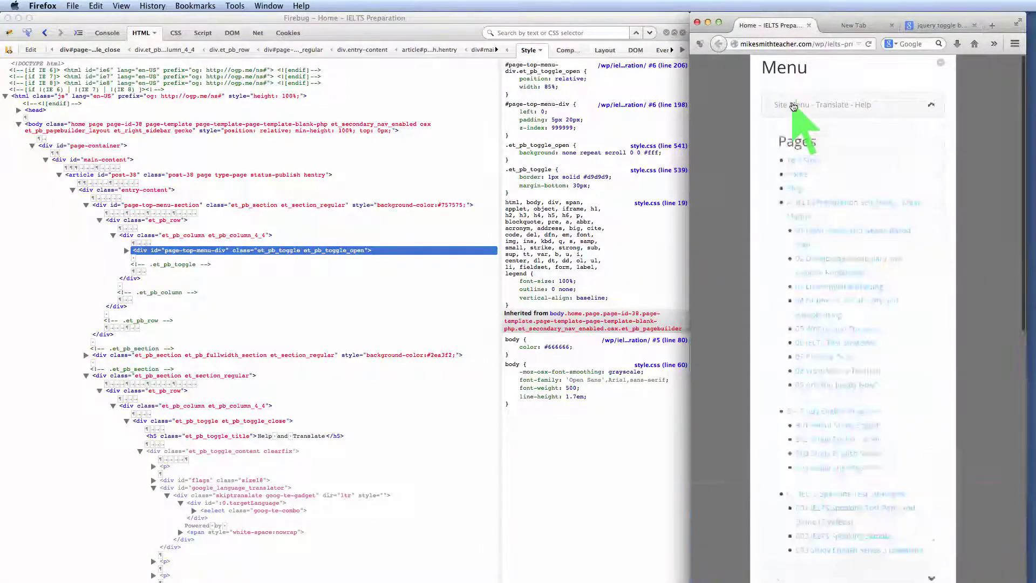
left_click(793, 105)
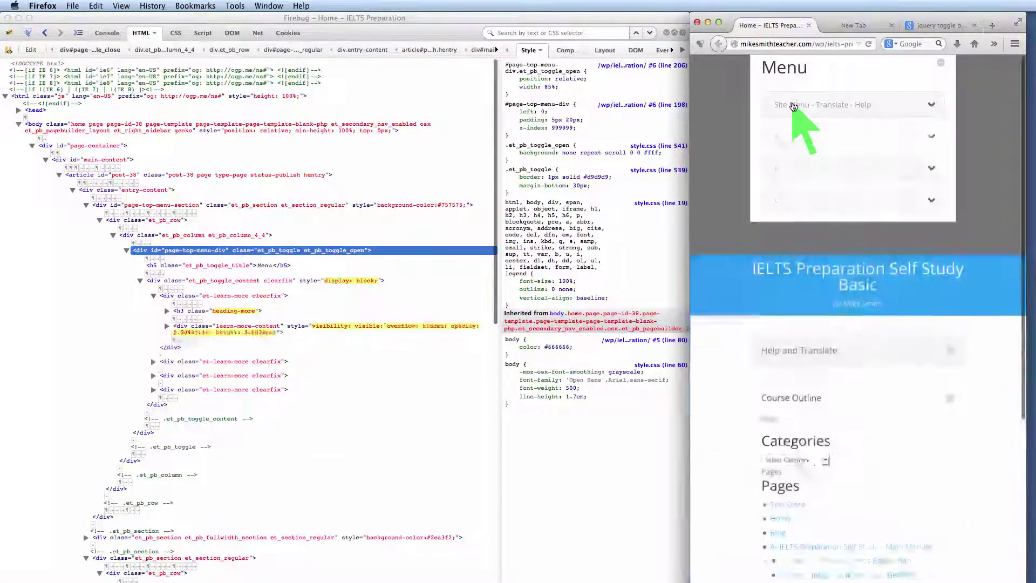
left_click(789, 74)
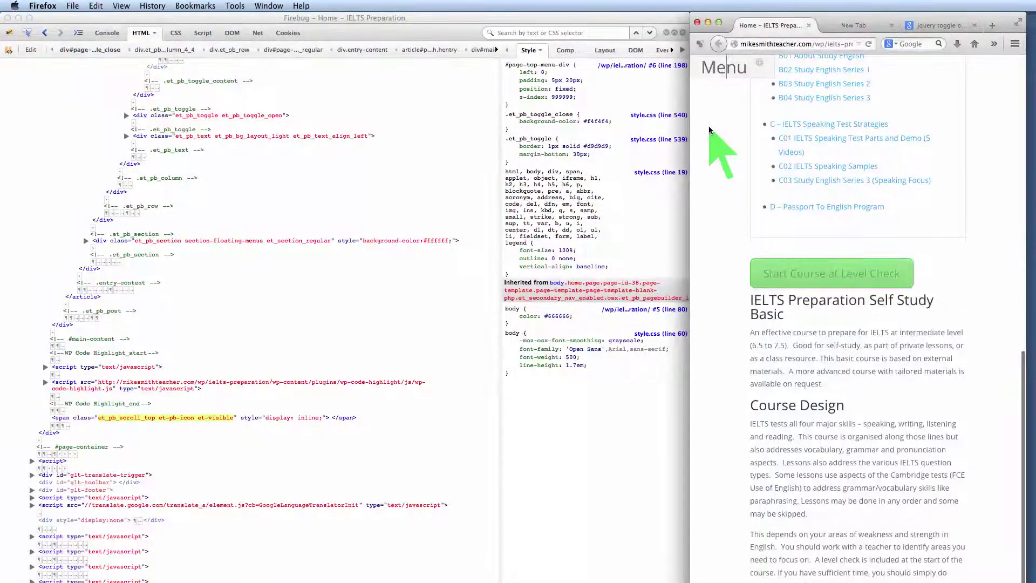
scroll(709, 128, "up", 10)
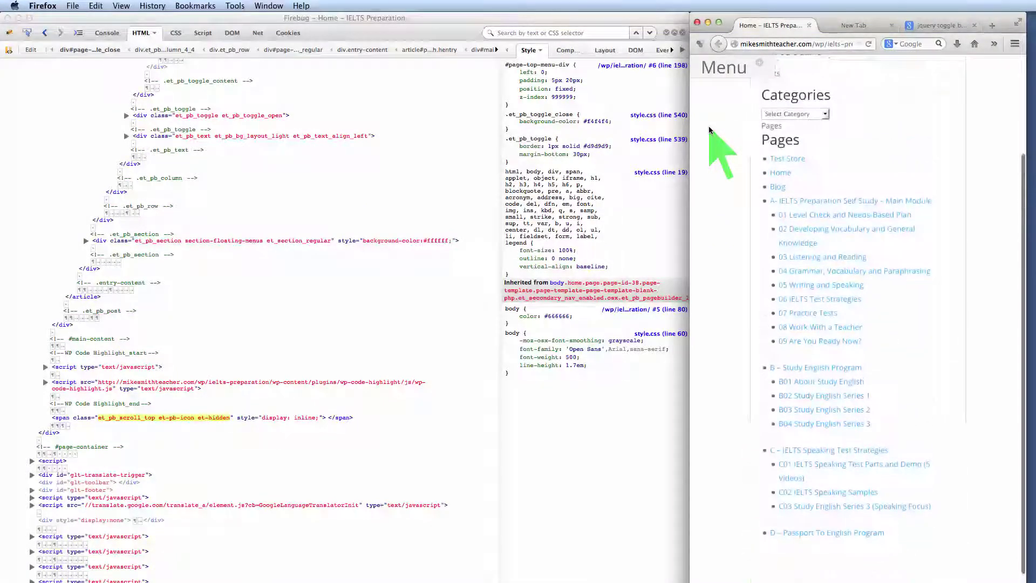
Expand the Course Outline section and scroll down the page
scroll(708, 125, "up", 10)
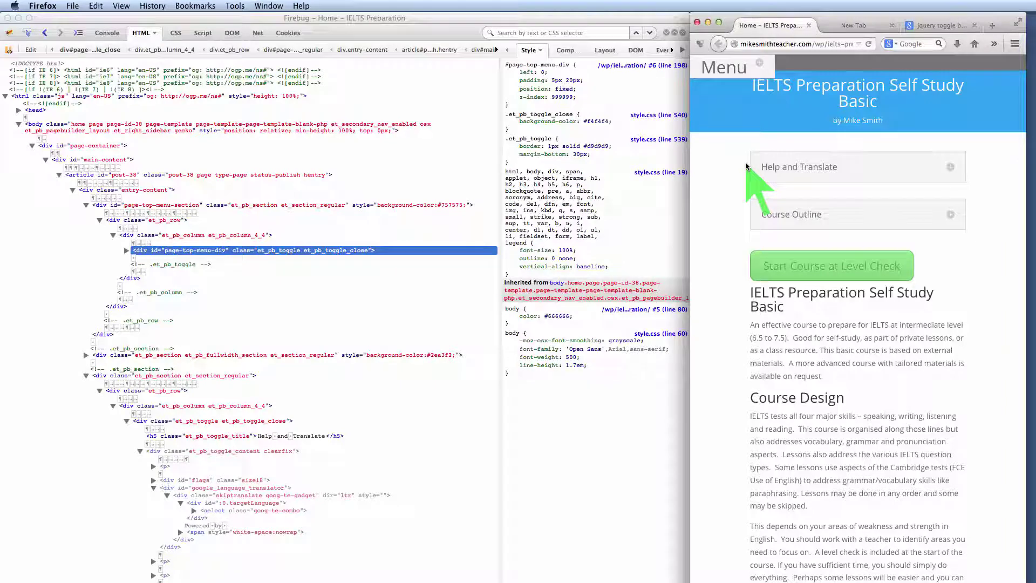
scroll(701, 119, "down", 1)
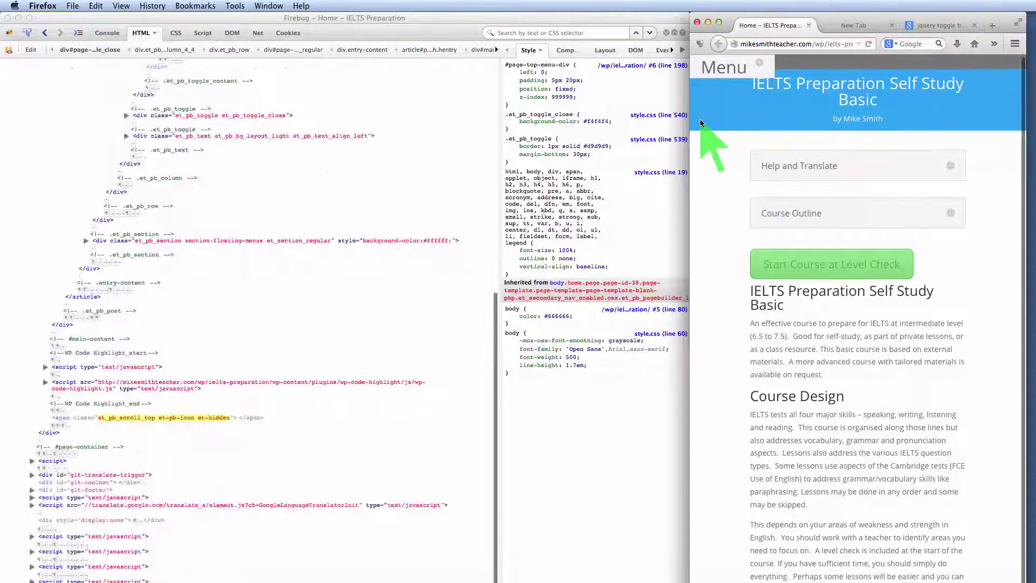
left_click(785, 212)
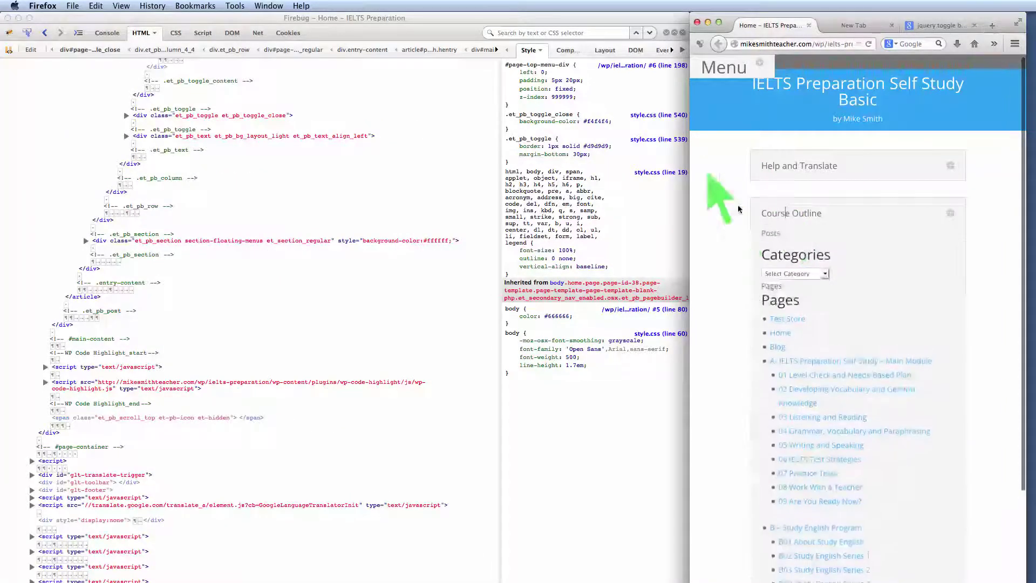
scroll(714, 156, "down", 3)
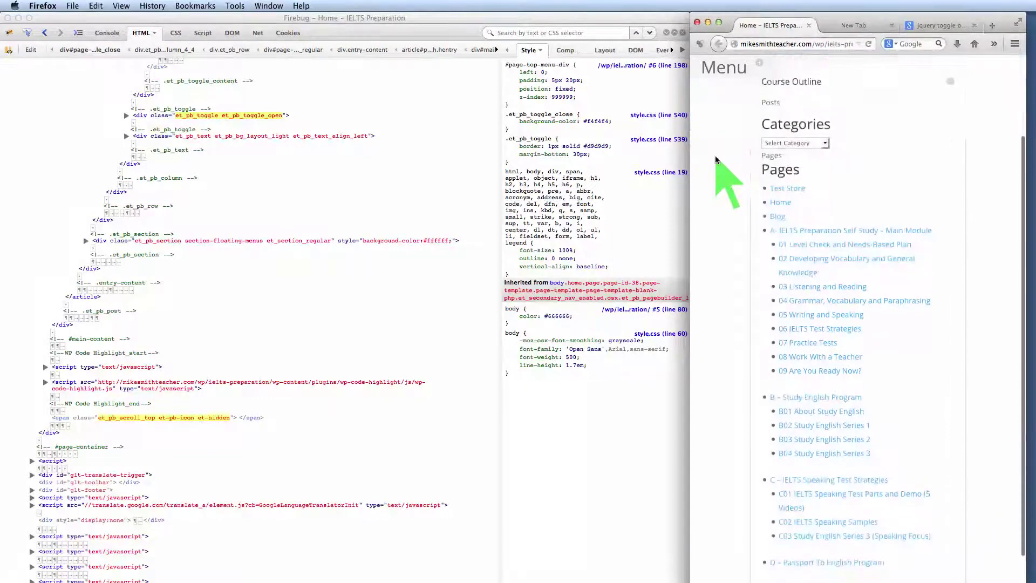
Open the floating Menu's dropdown, scroll with it expanded, then collapse it again
left_click(720, 72)
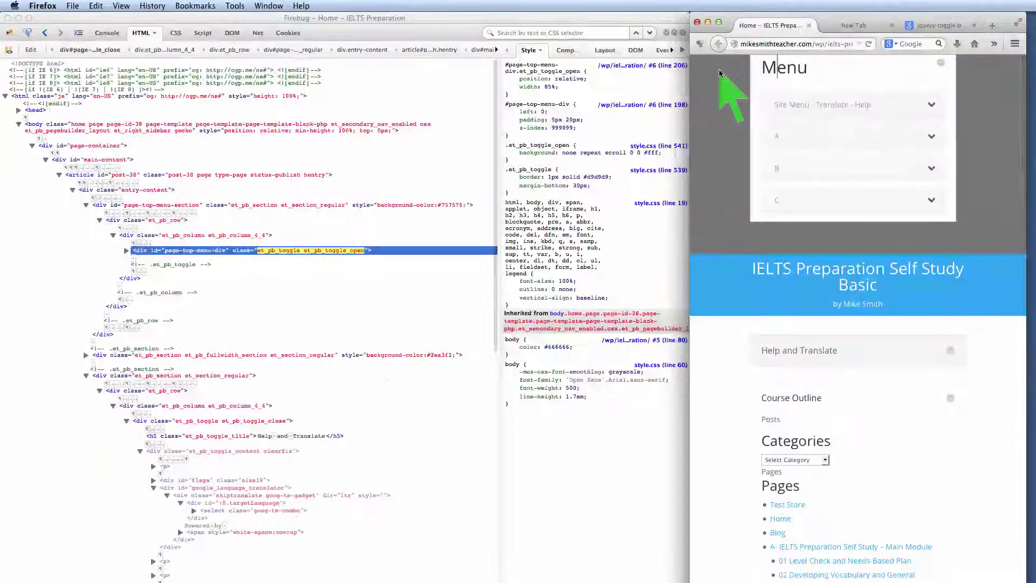
scroll(727, 278, "down", 3)
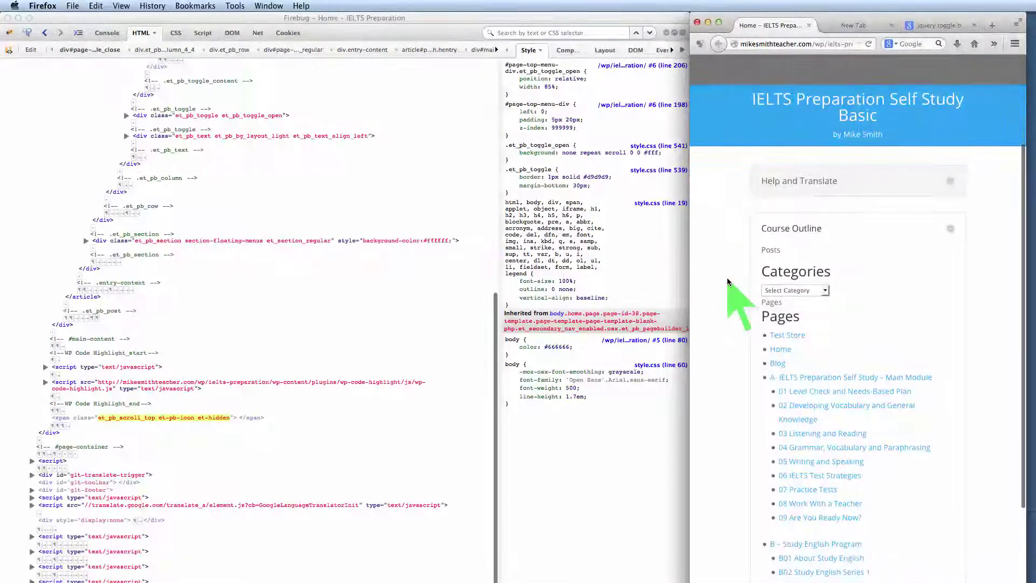
scroll(727, 278, "down", 2)
scroll(727, 278, "up", 5)
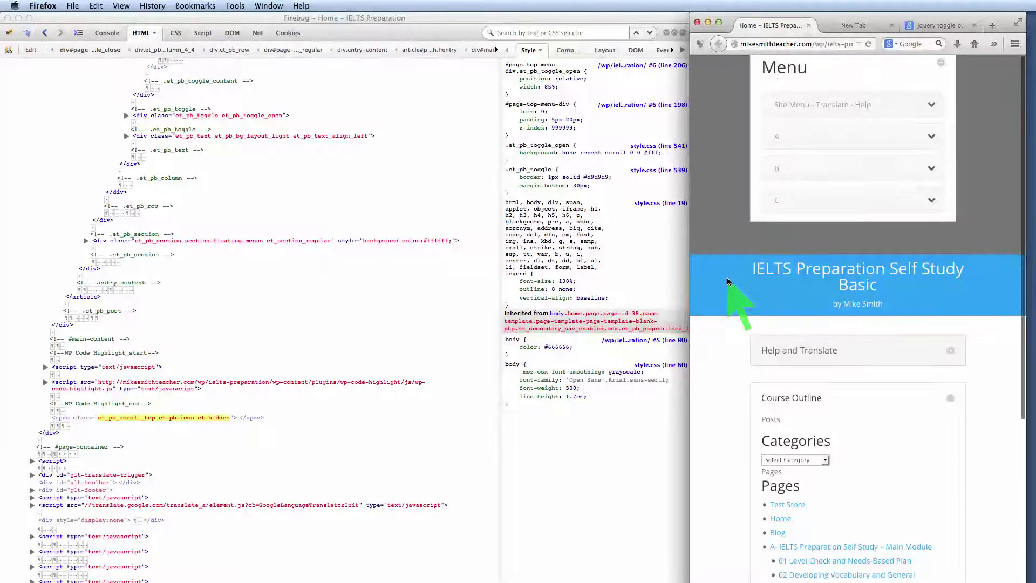
left_click(783, 72)
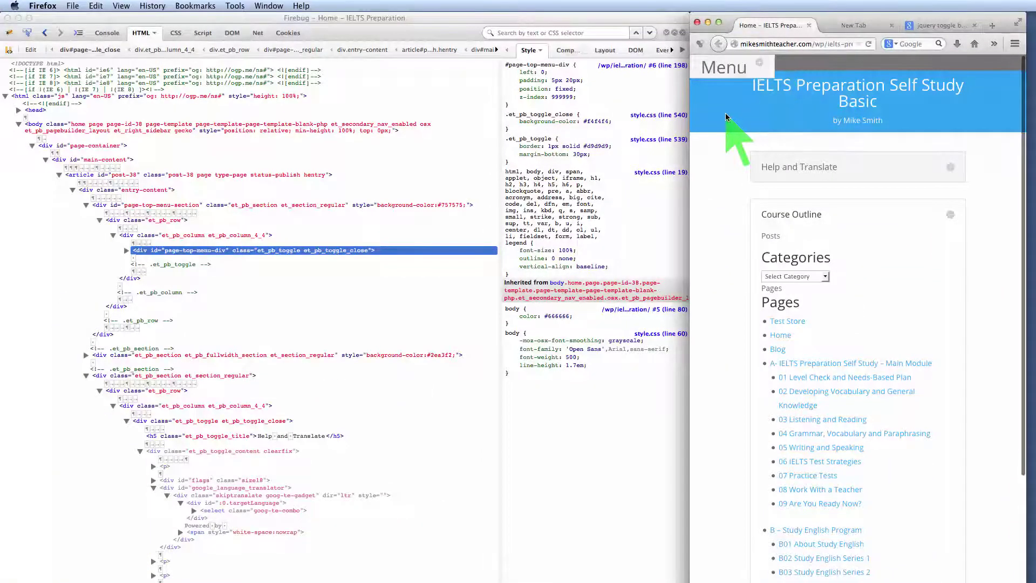
scroll(726, 116, "down", 3)
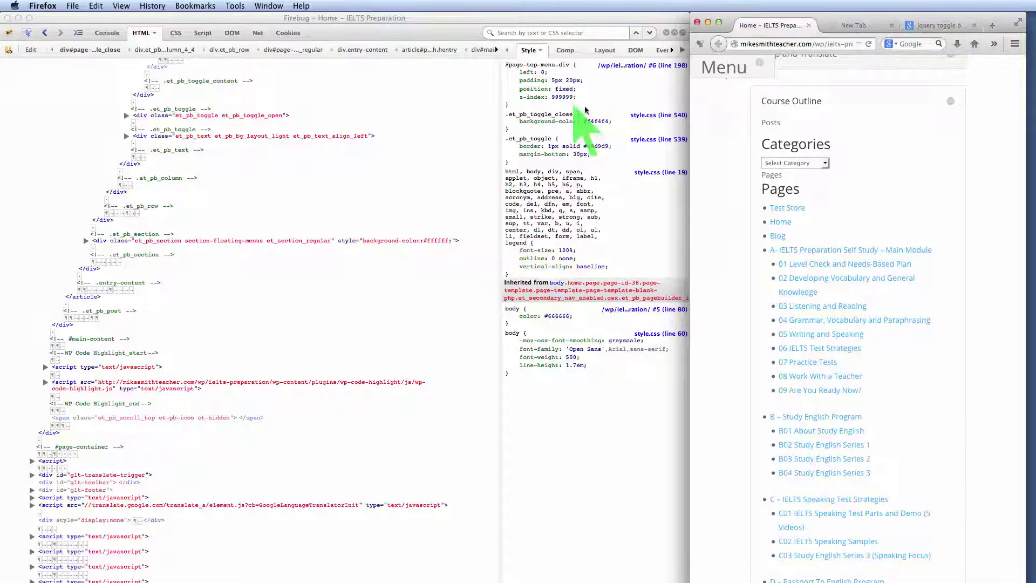
Change #page-top-menu-div position from fixed to relative and scroll the page to compare
left_click(534, 91)
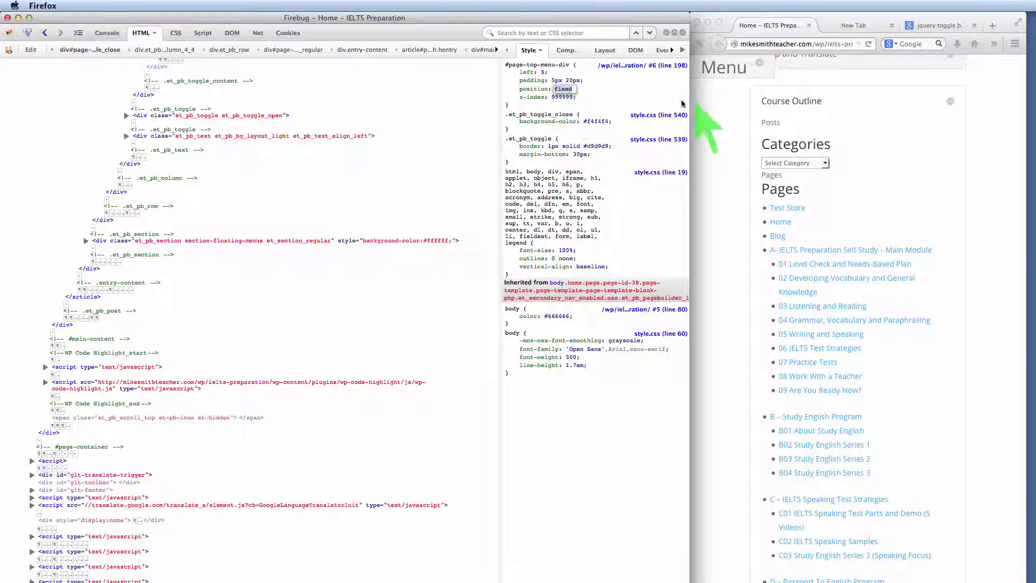
scroll(724, 119, "down", 5)
scroll(724, 123, "up", 1)
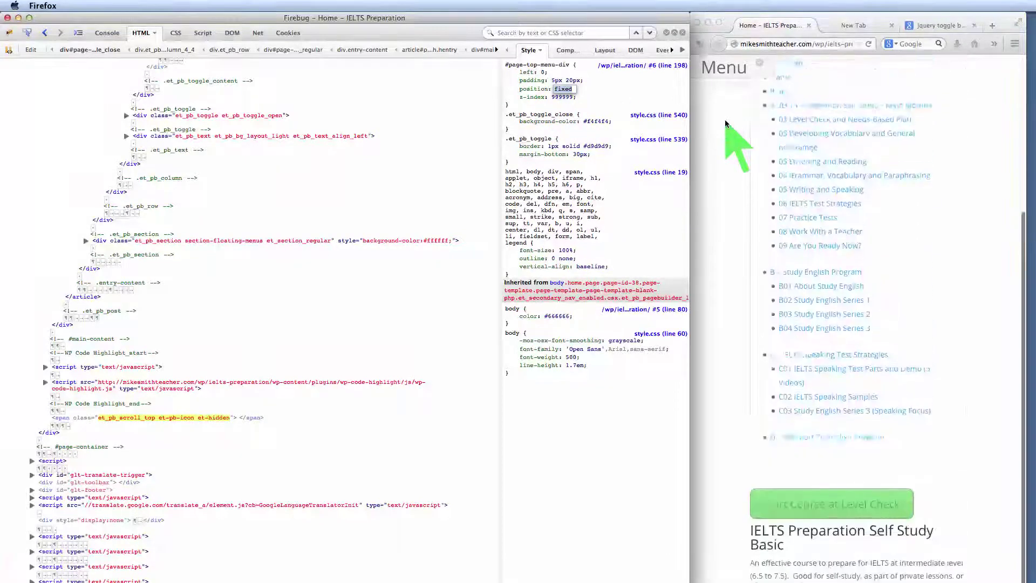
scroll(724, 123, "down", 1)
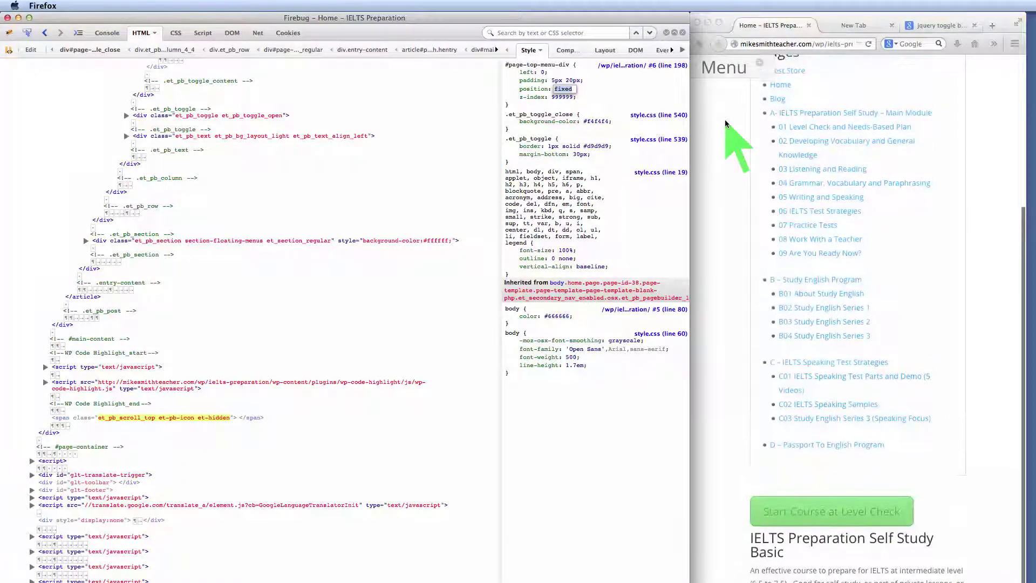
scroll(725, 123, "down", 1)
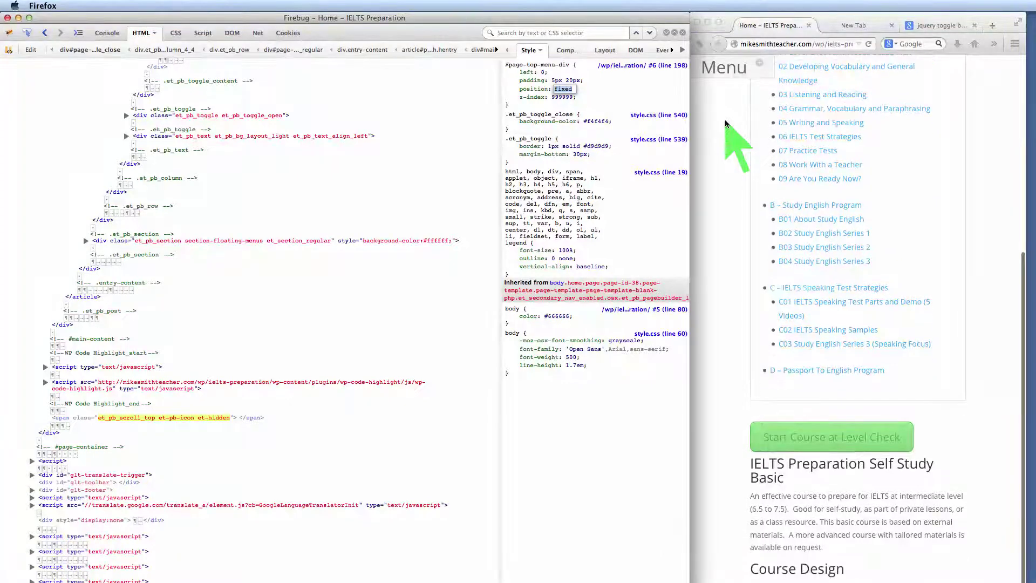
scroll(724, 119, "down", 5)
scroll(724, 118, "up", 2)
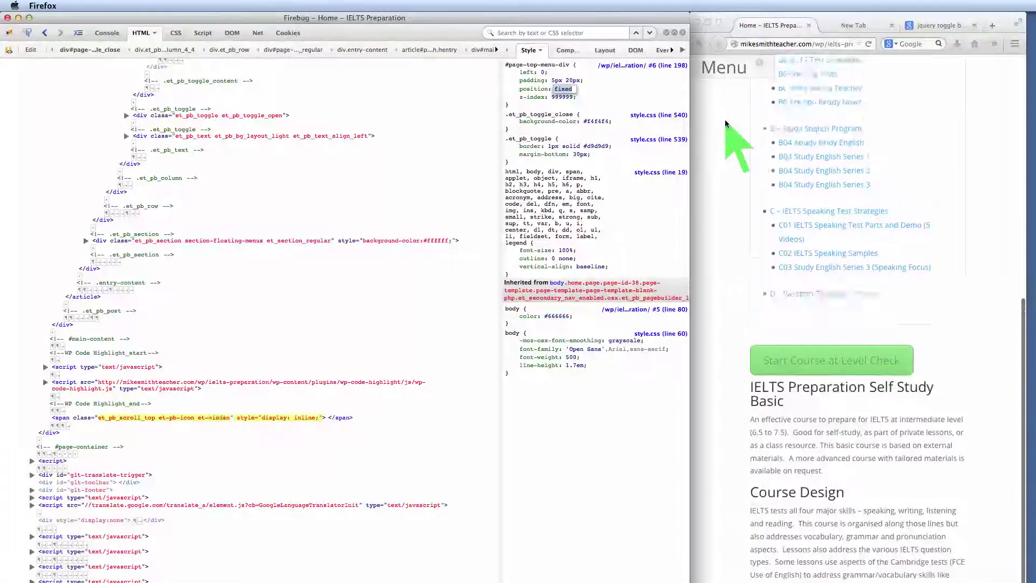
scroll(726, 124, "up", 4)
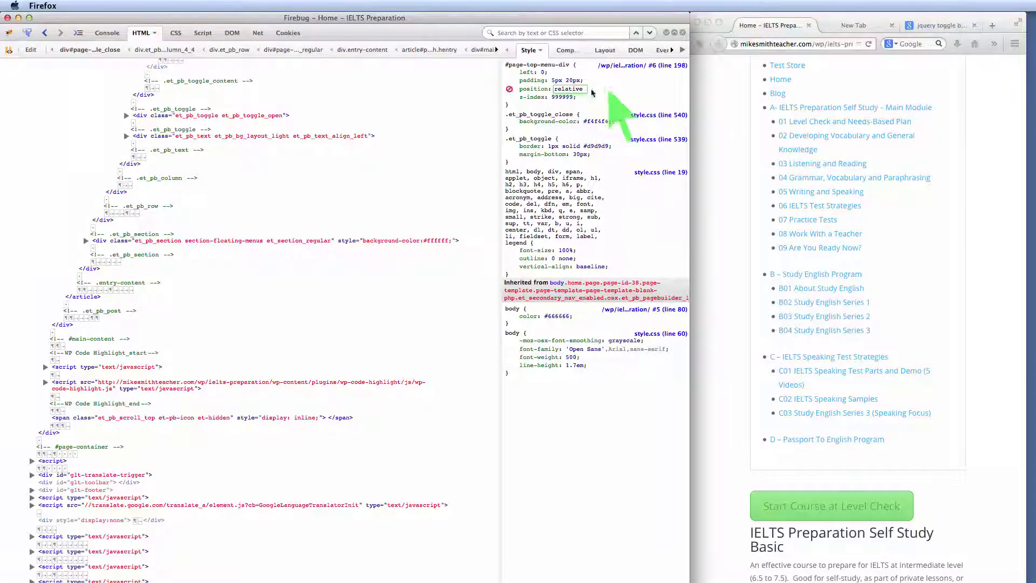
Restore the menu's fixed position, check it by scrolling, then switch to Chrome's Toggle Module Settings
scroll(740, 114, "up", 5)
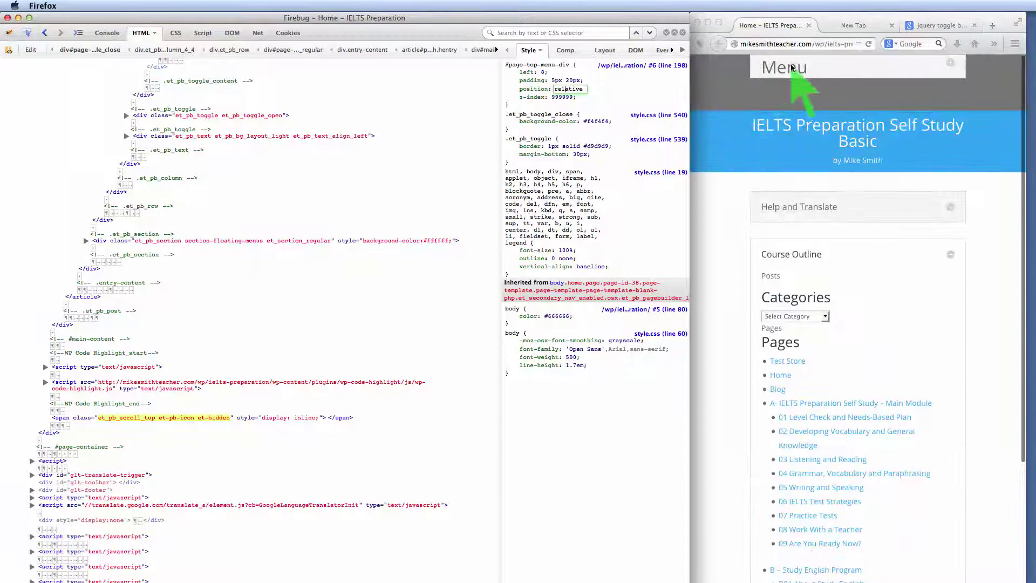
scroll(733, 108, "down", 3)
scroll(732, 108, "up", 5)
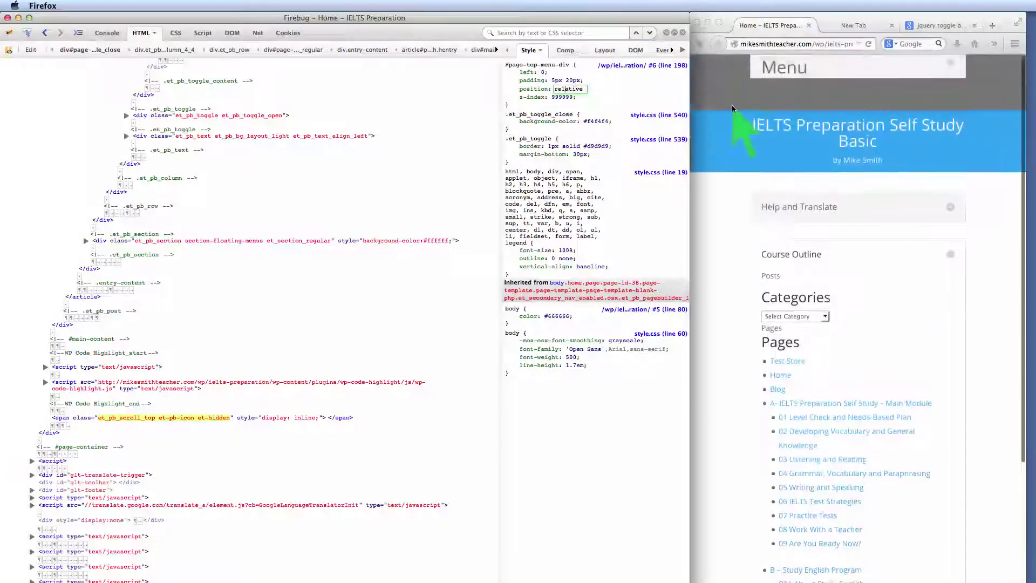
scroll(733, 108, "down", 4)
scroll(733, 108, "up", 2)
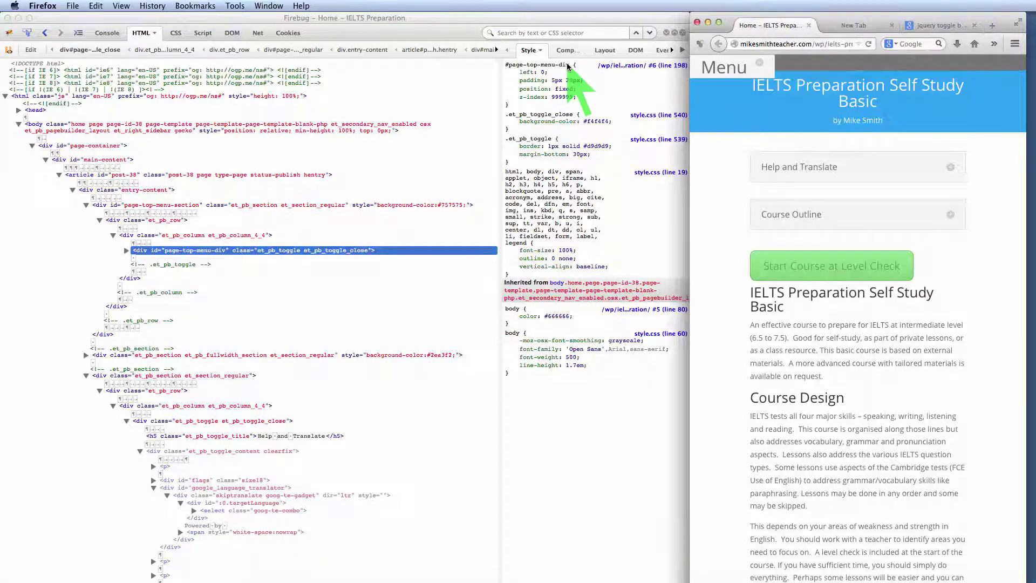
key("super+Tab")
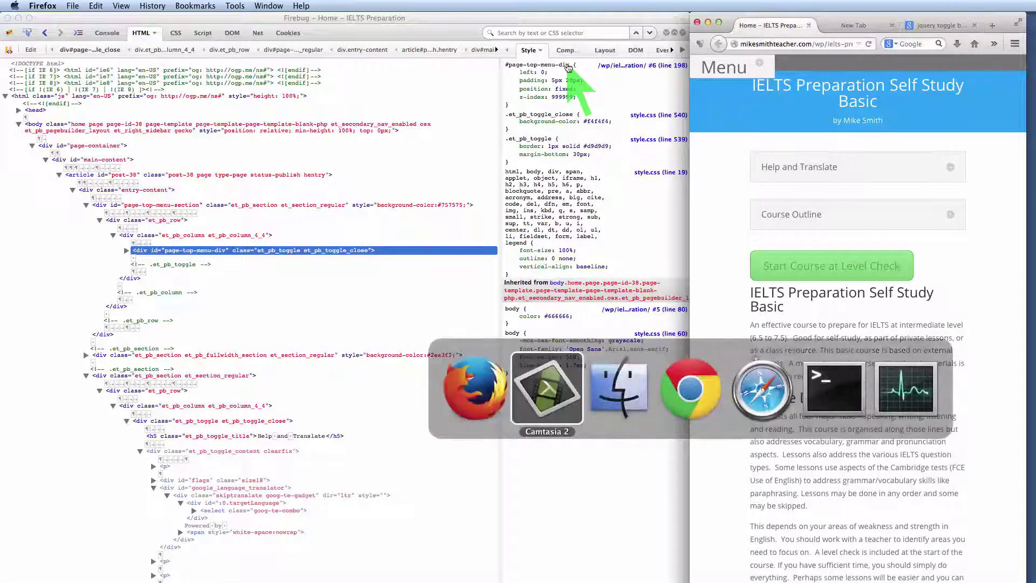
key("super+Tab")
key("super+Tab")
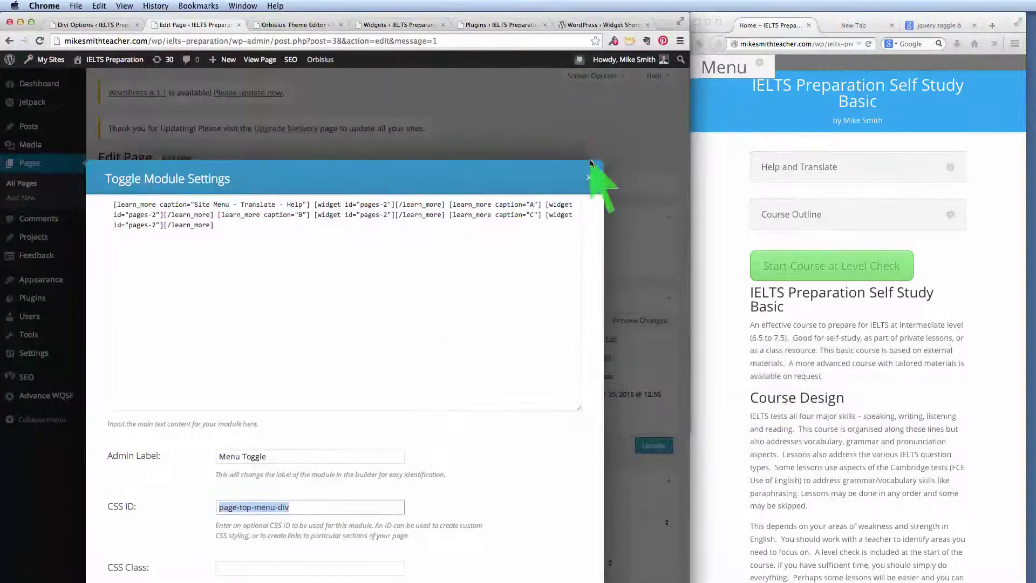
Reopen the Menu Toggle module settings, select its CSS ID page-top-menu-div, then close the dialog
left_click(589, 178)
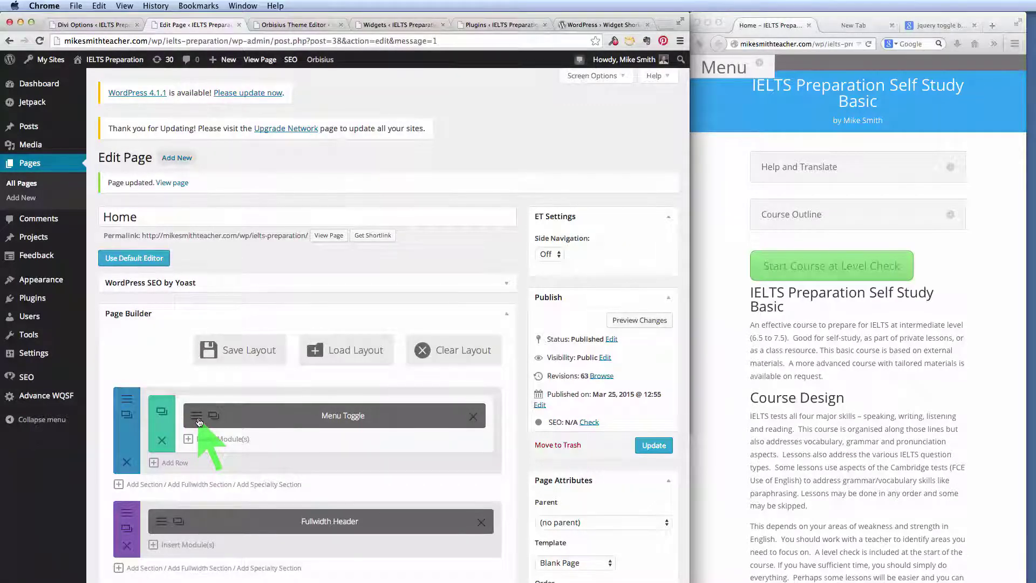
left_click(199, 422)
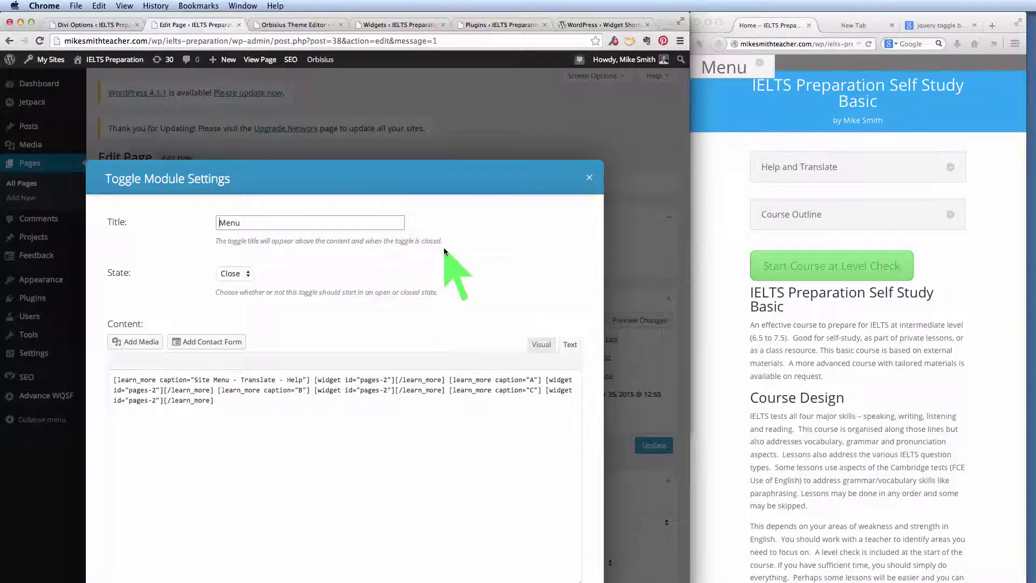
scroll(443, 247, "down", 5)
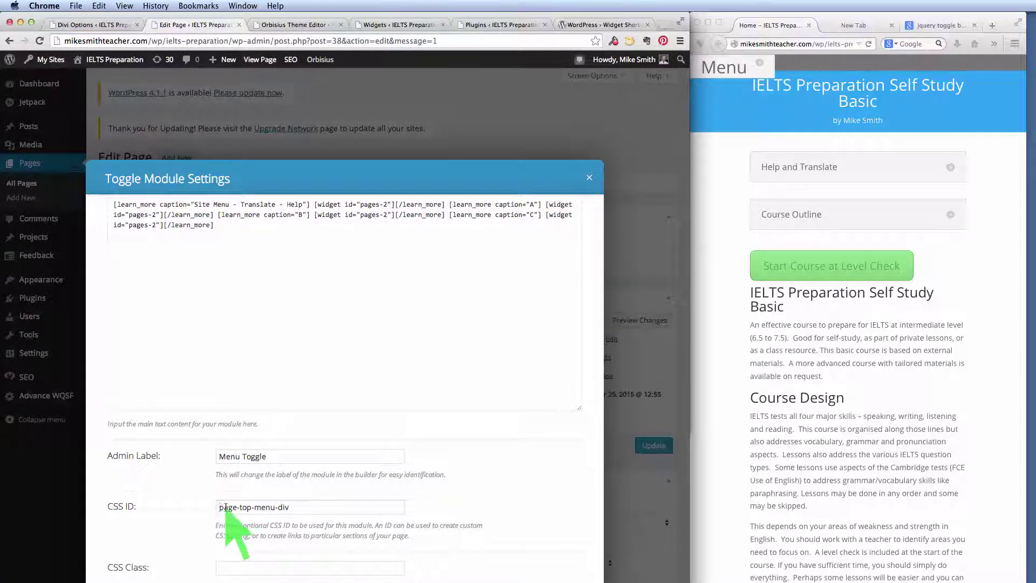
left_click_drag(220, 506, 295, 506)
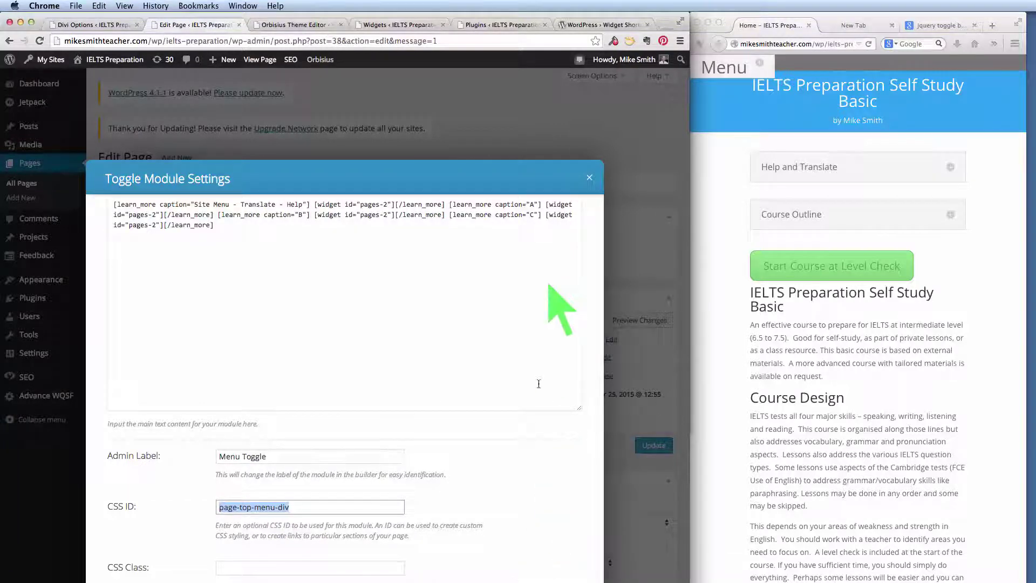
left_click(589, 179)
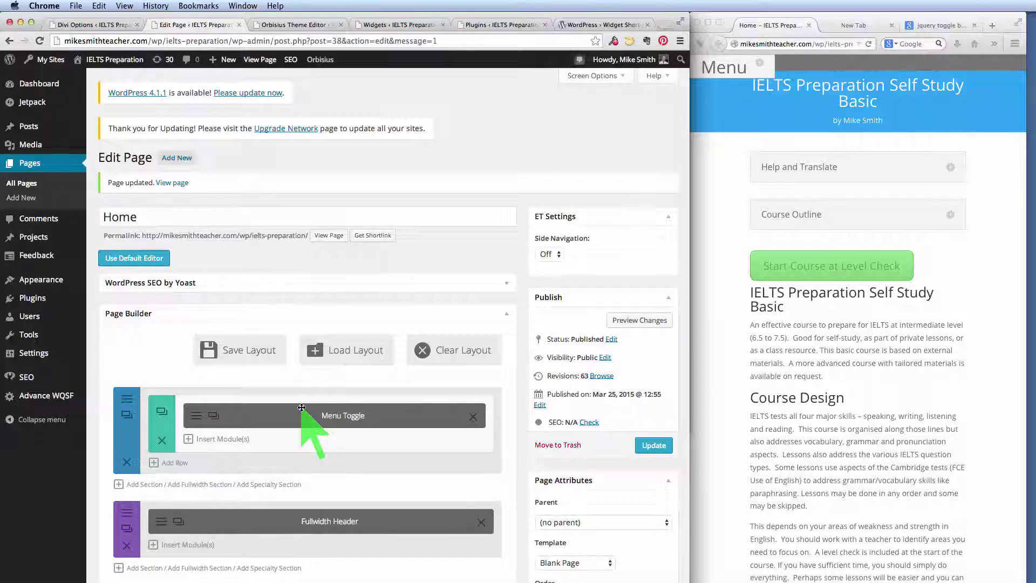
key("super+Tab")
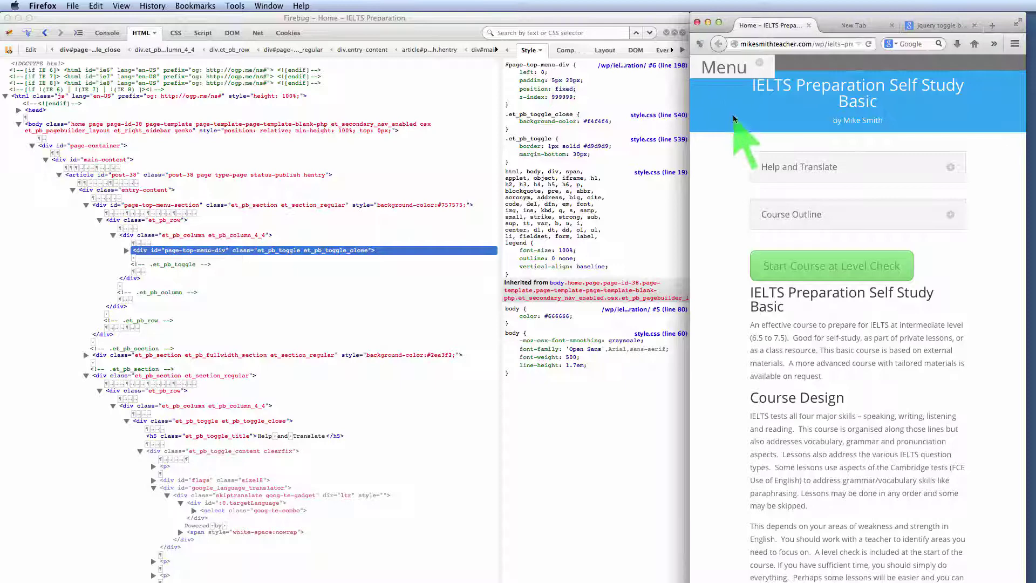
left_click(722, 66)
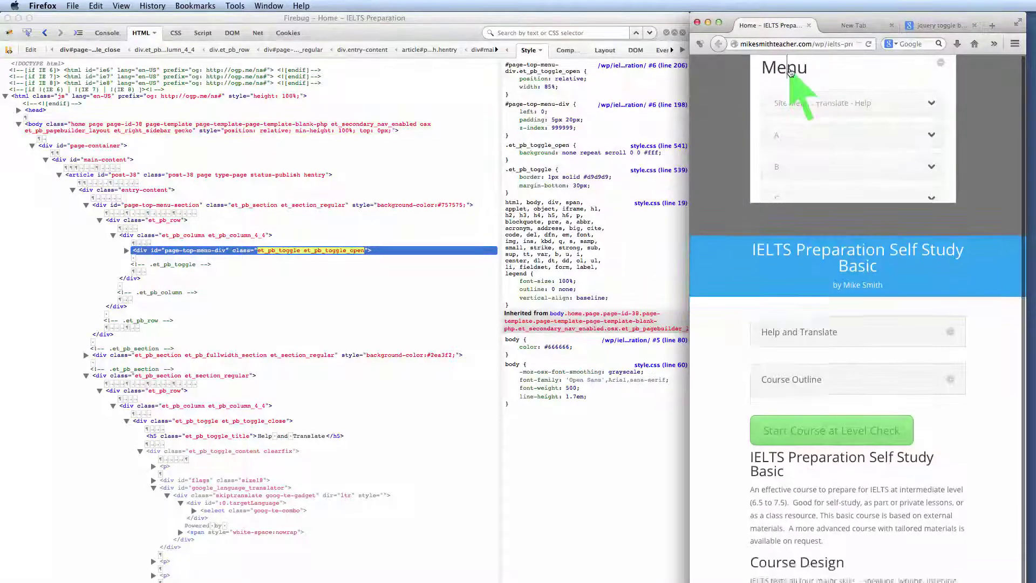
left_click(788, 69)
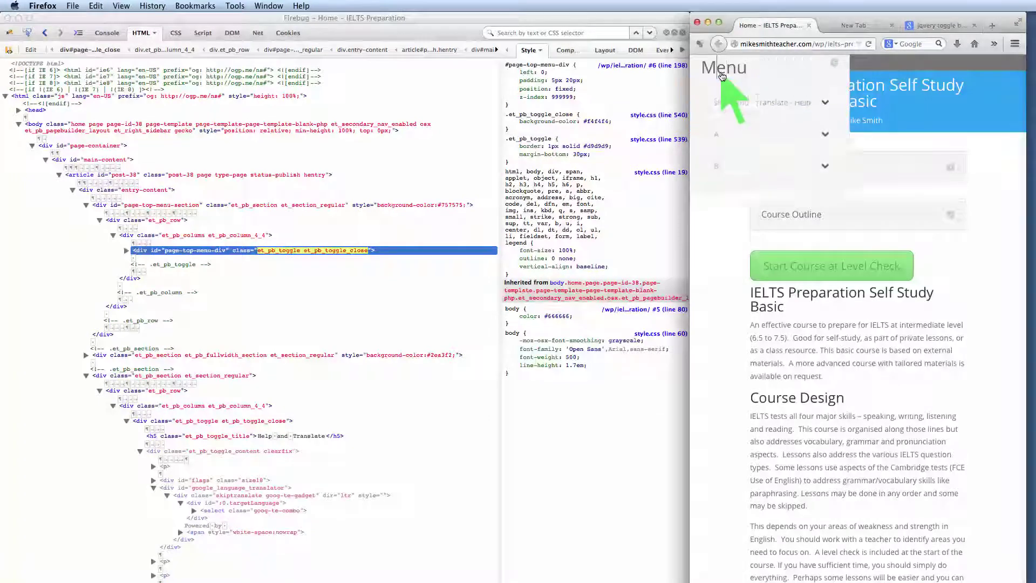
left_click(722, 75)
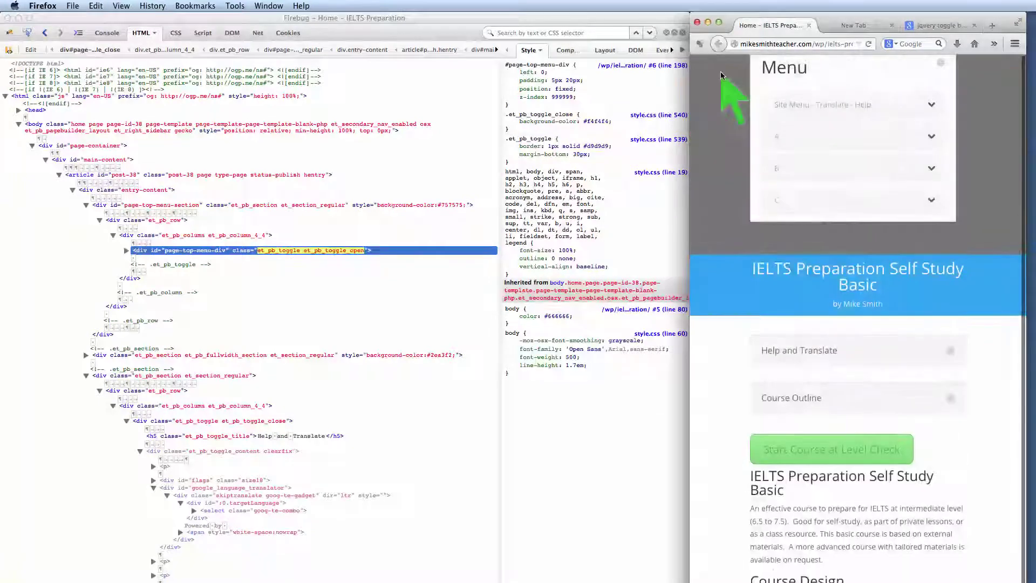
left_click(780, 67)
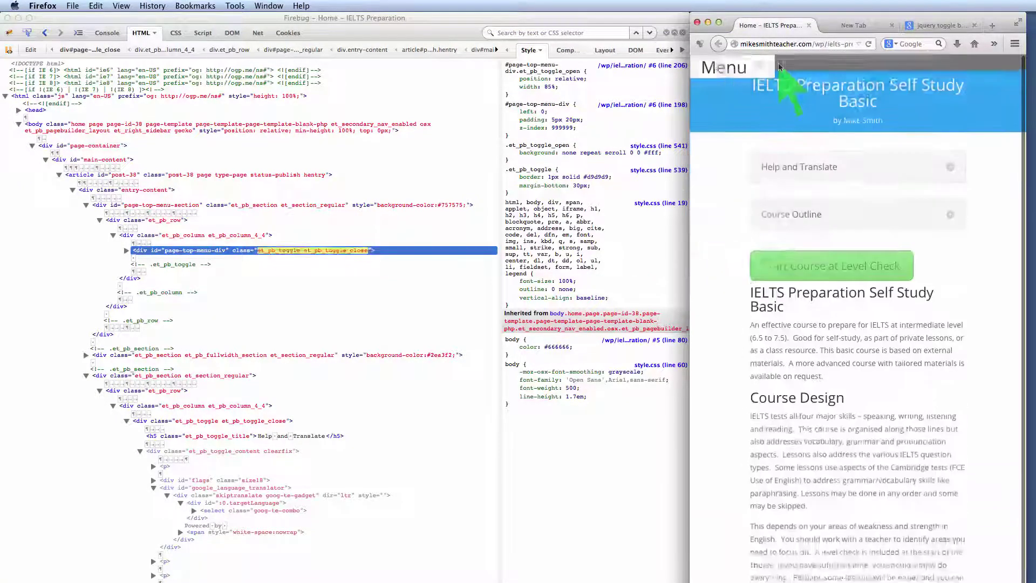
left_click(737, 69)
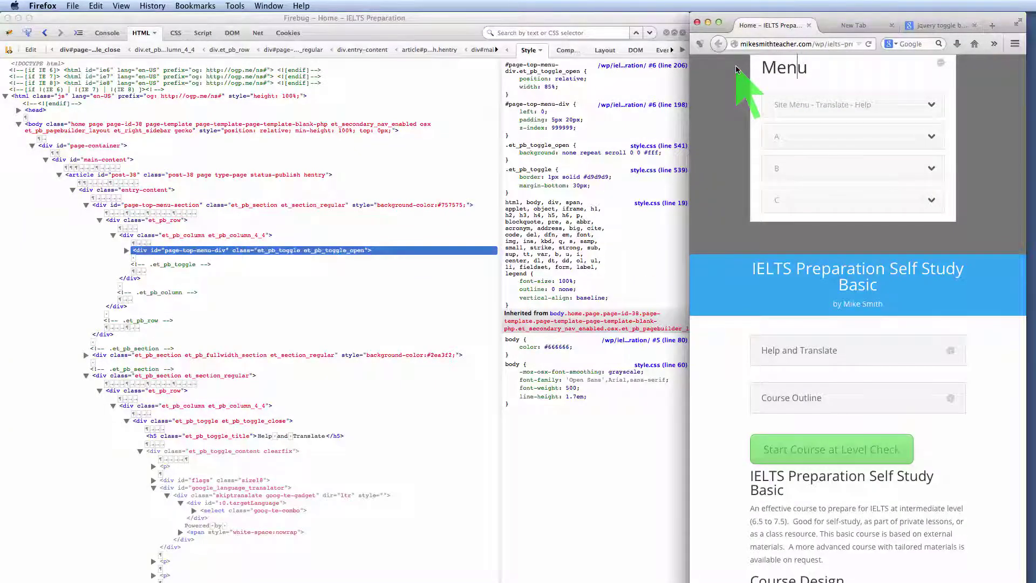
left_click(778, 68)
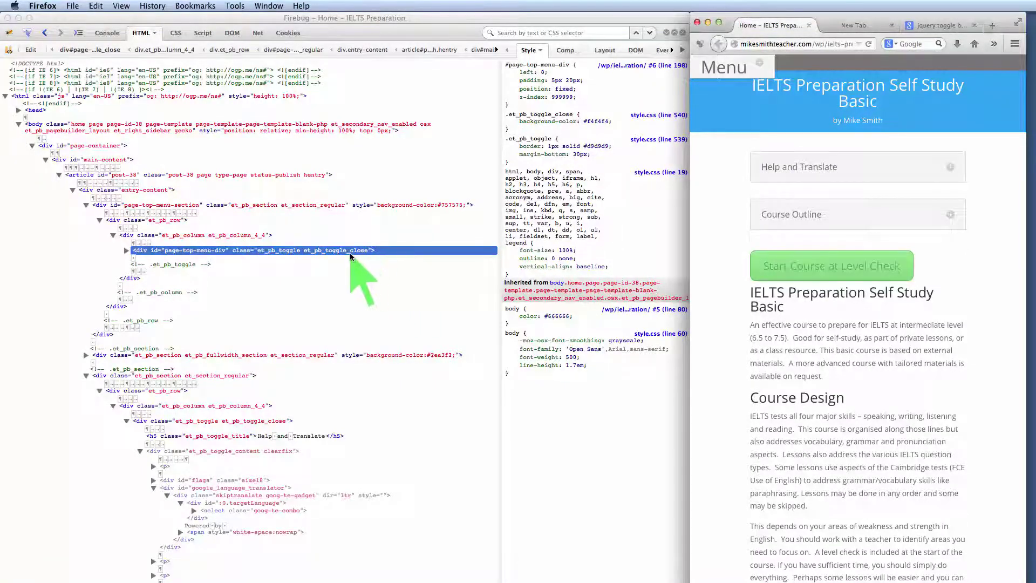
left_click(711, 68)
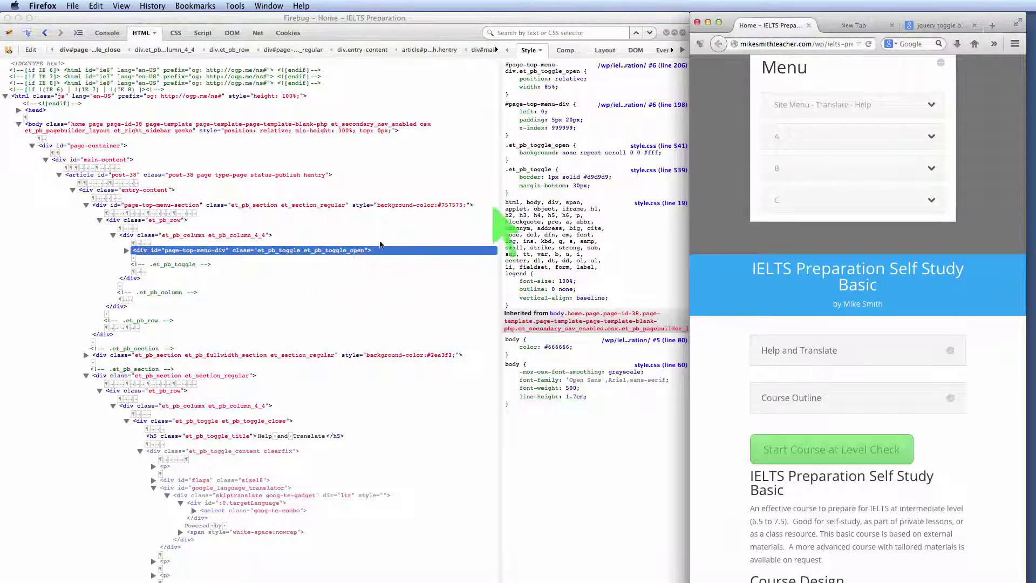
left_click(783, 69)
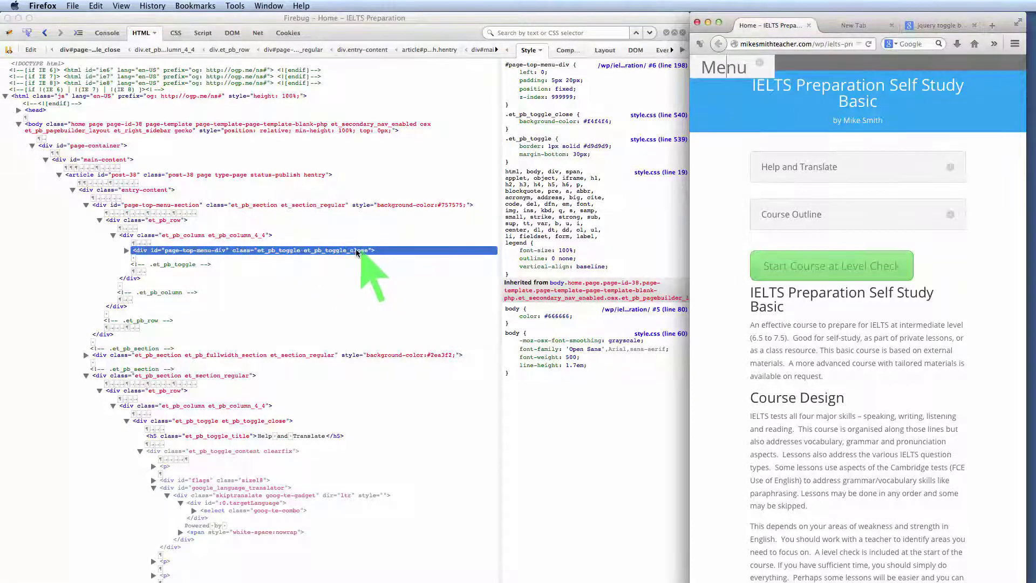
left_click(715, 65)
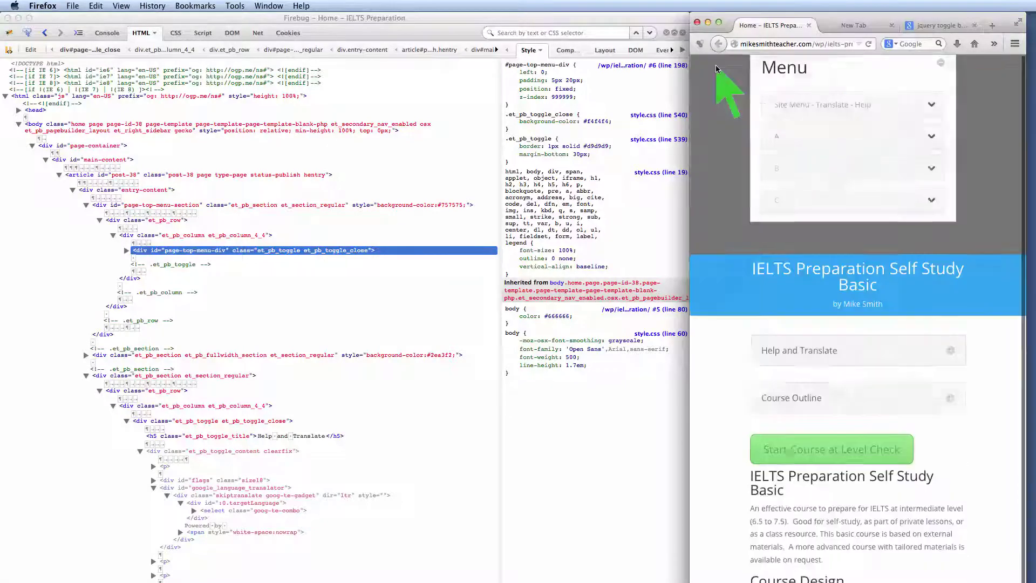
left_click(784, 68)
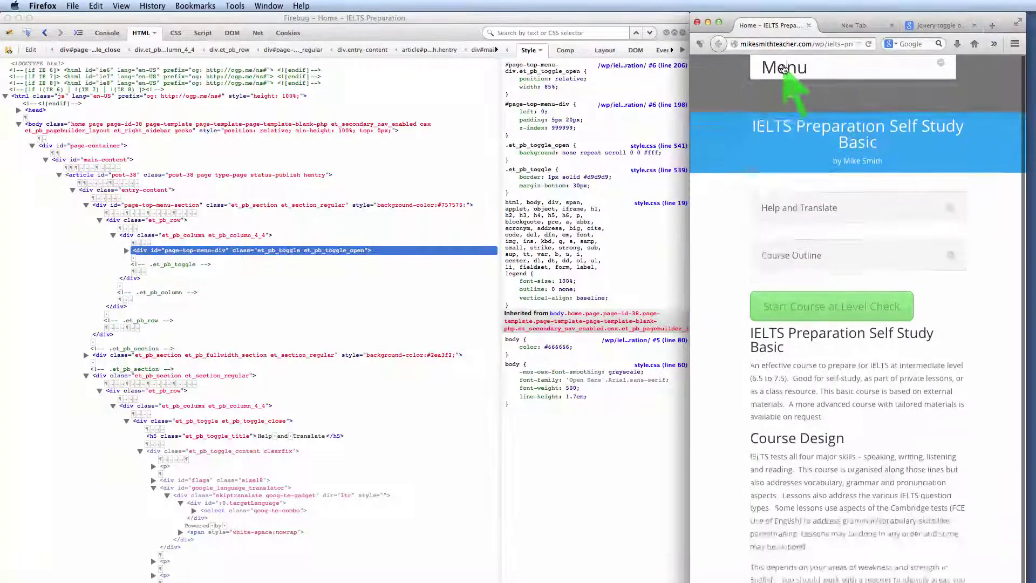
left_click(723, 65)
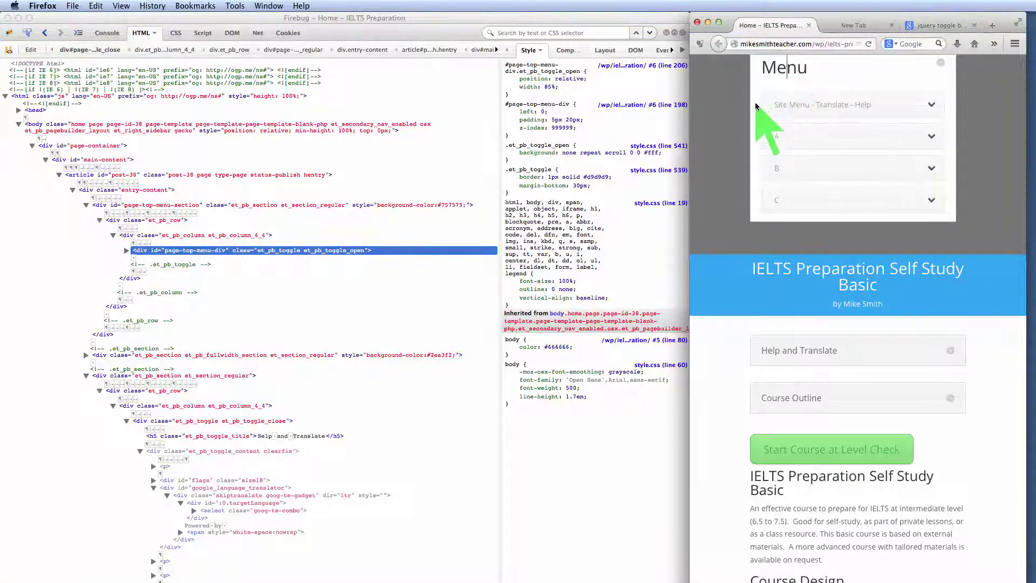
Expand page-top-menu-div's markup, then toggle row A, the Menu, and the Site Menu - Translate - Help list
double_click(794, 105)
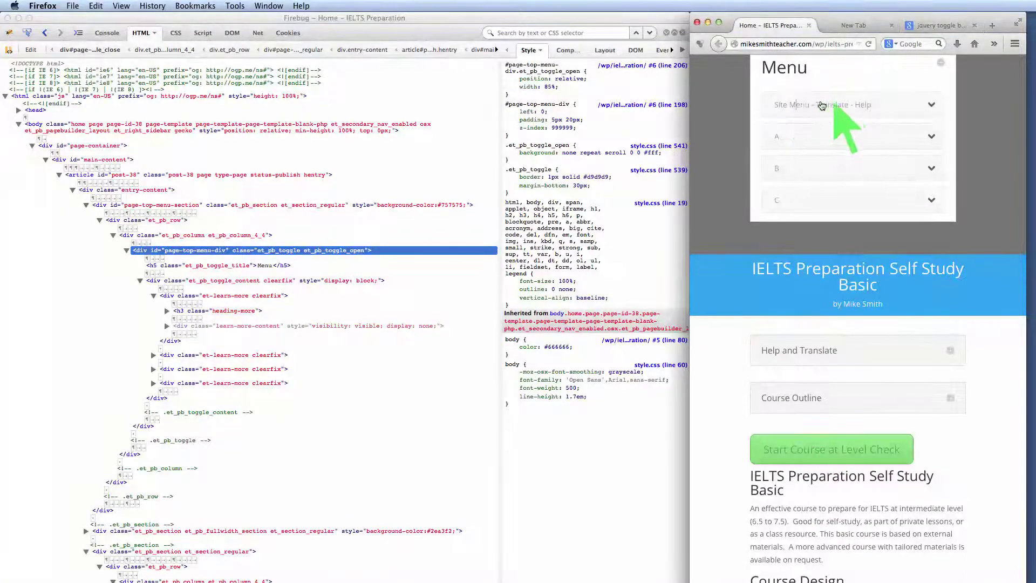
left_click(836, 142)
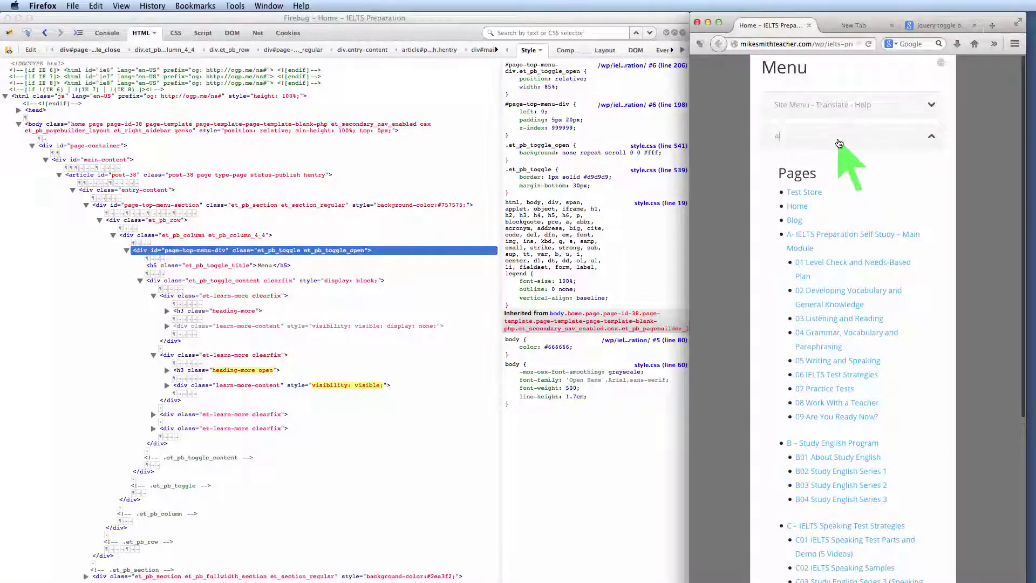
left_click(838, 132)
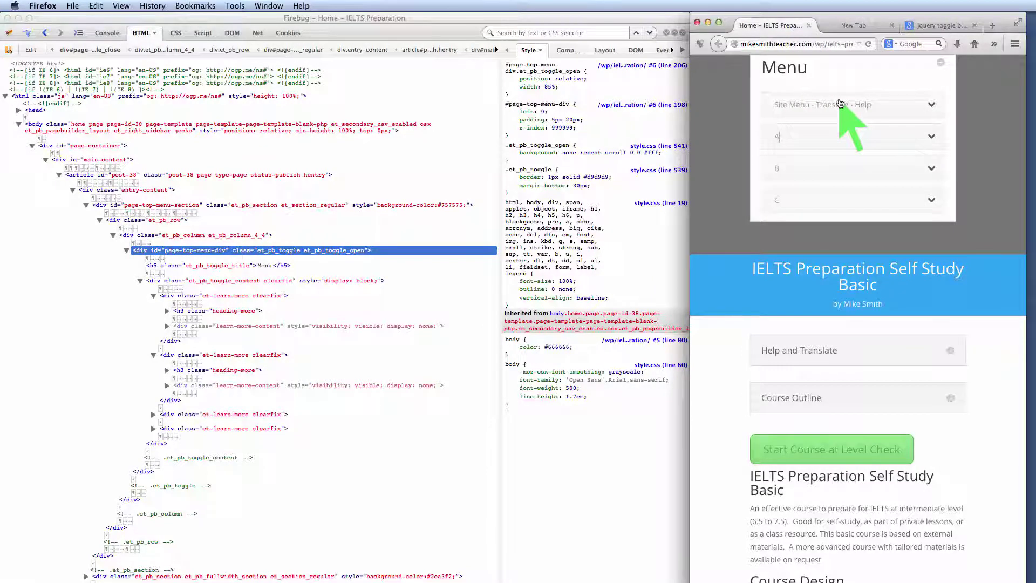
left_click(796, 67)
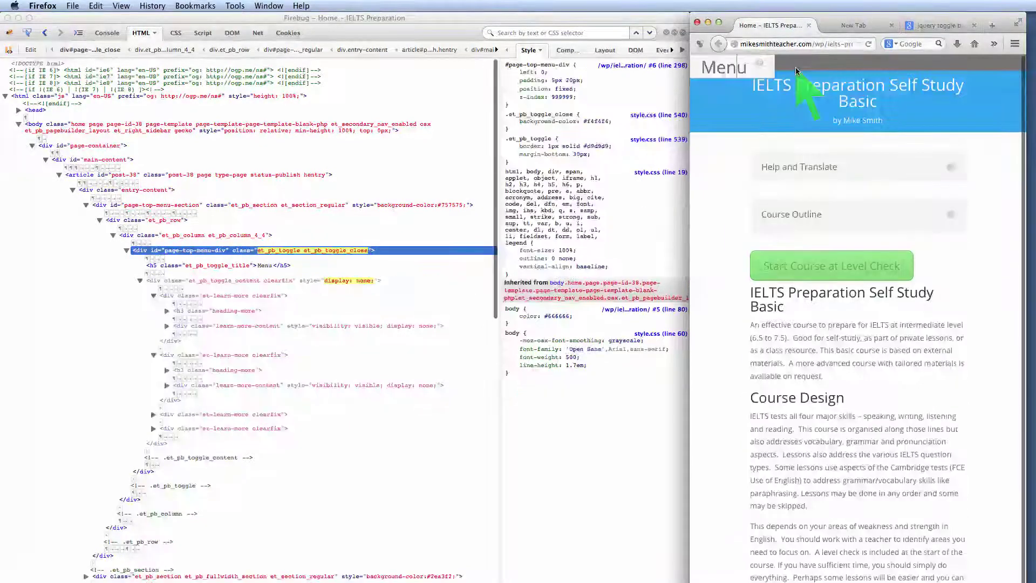
left_click(727, 67)
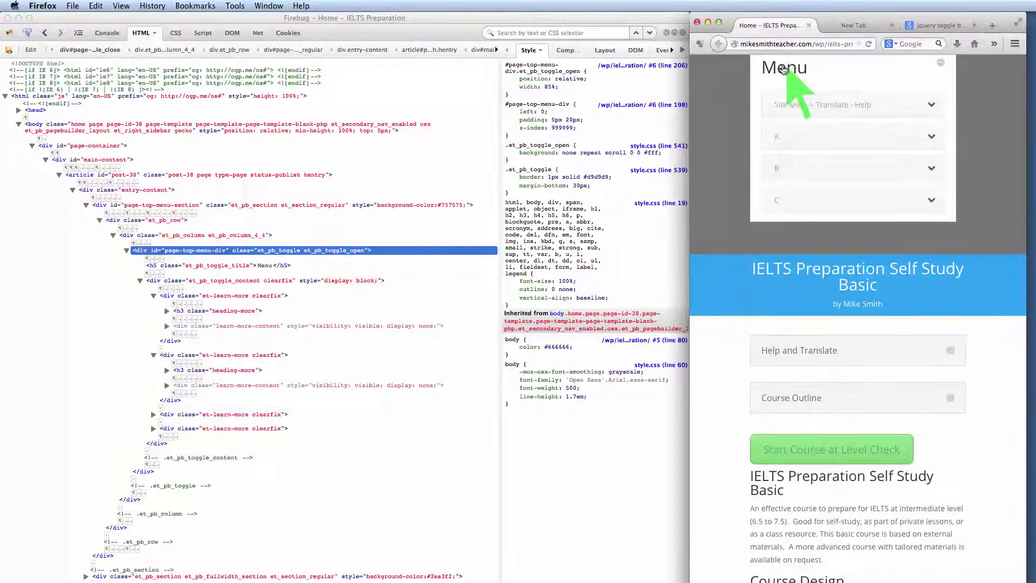
left_click(800, 110)
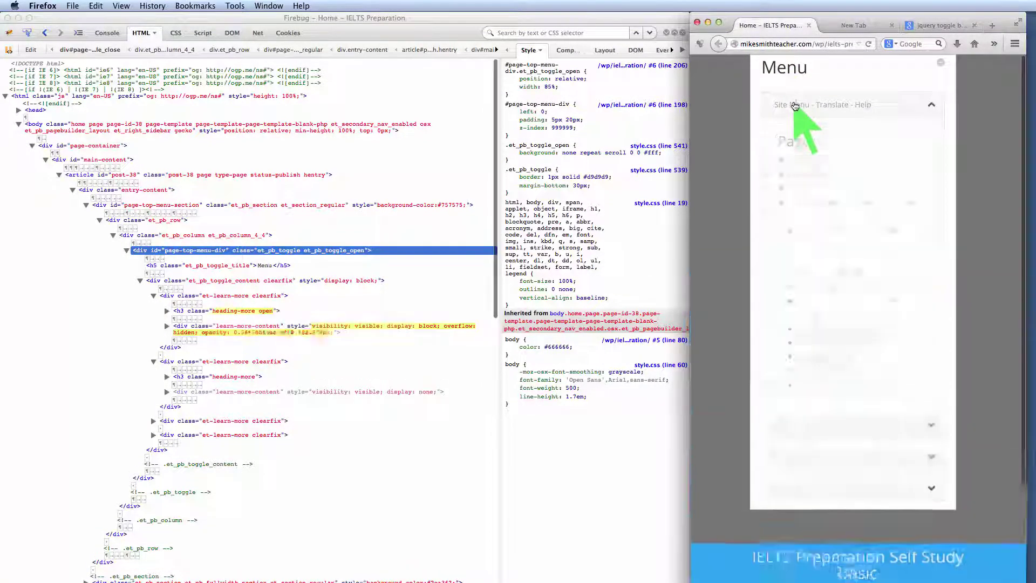
left_click(814, 108)
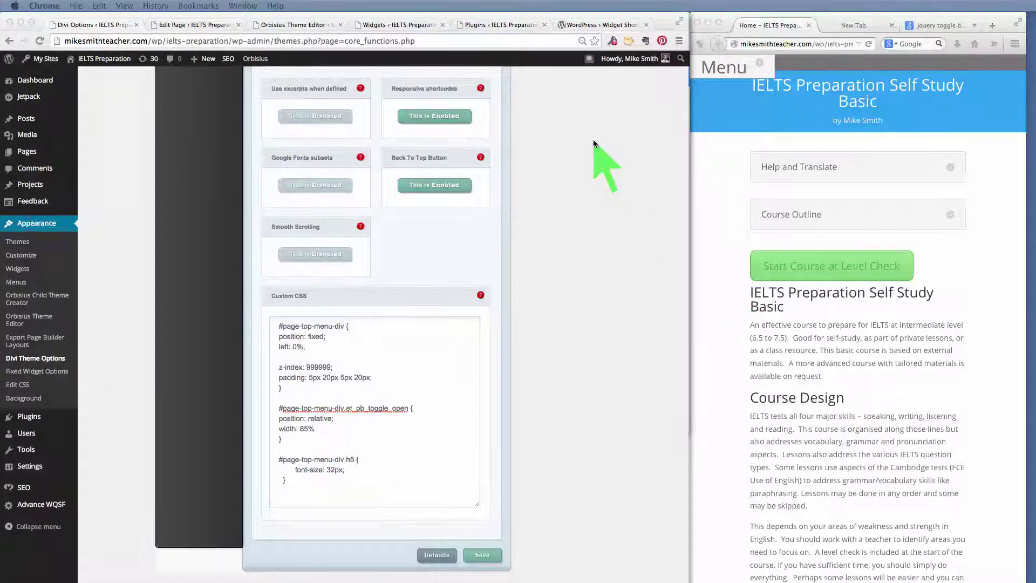
scroll(594, 140, "up", 20)
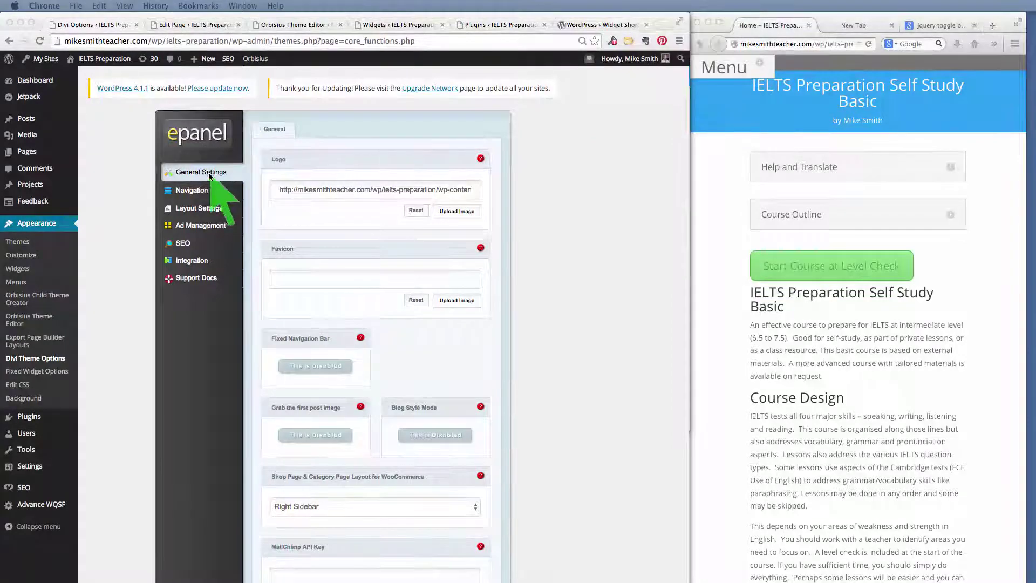
scroll(588, 172, "down", 15)
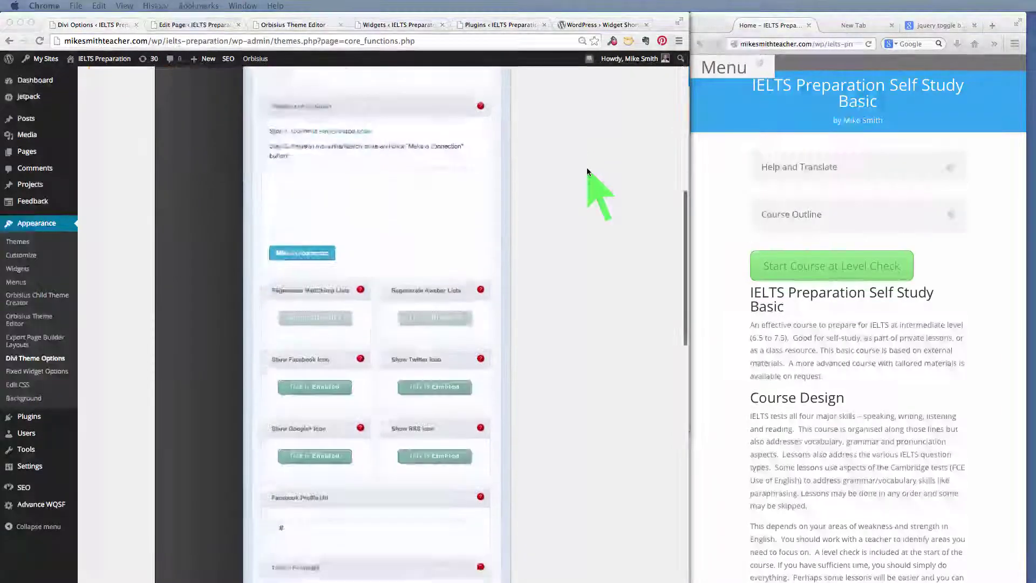
scroll(587, 172, "down", 15)
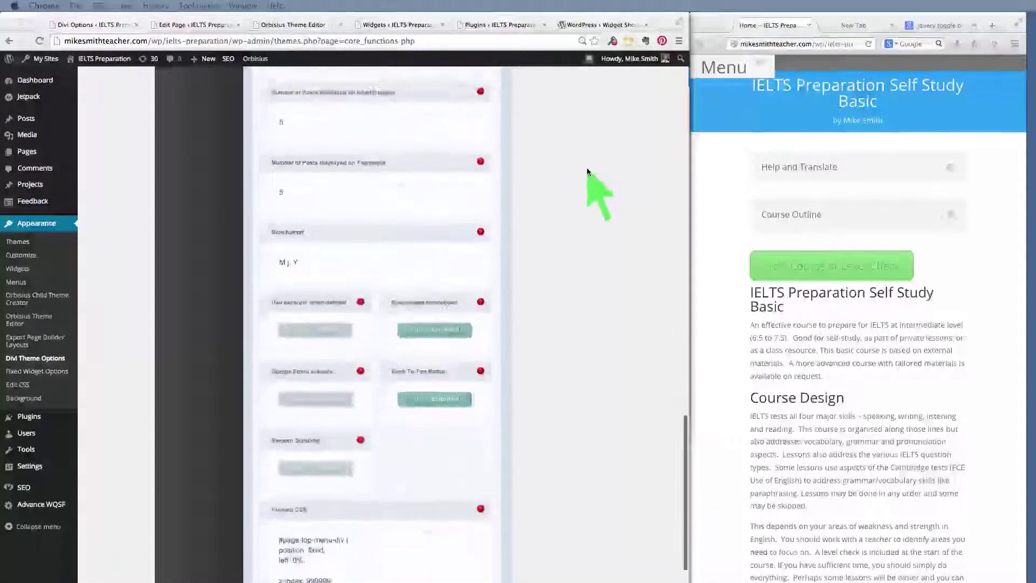
scroll(587, 172, "down", 5)
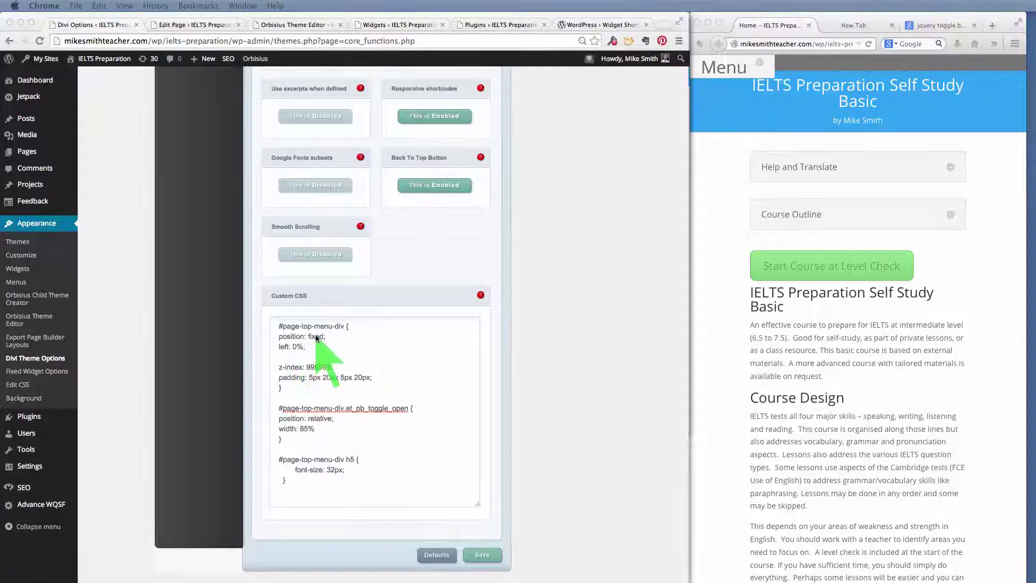
scroll(723, 162, "down", 1)
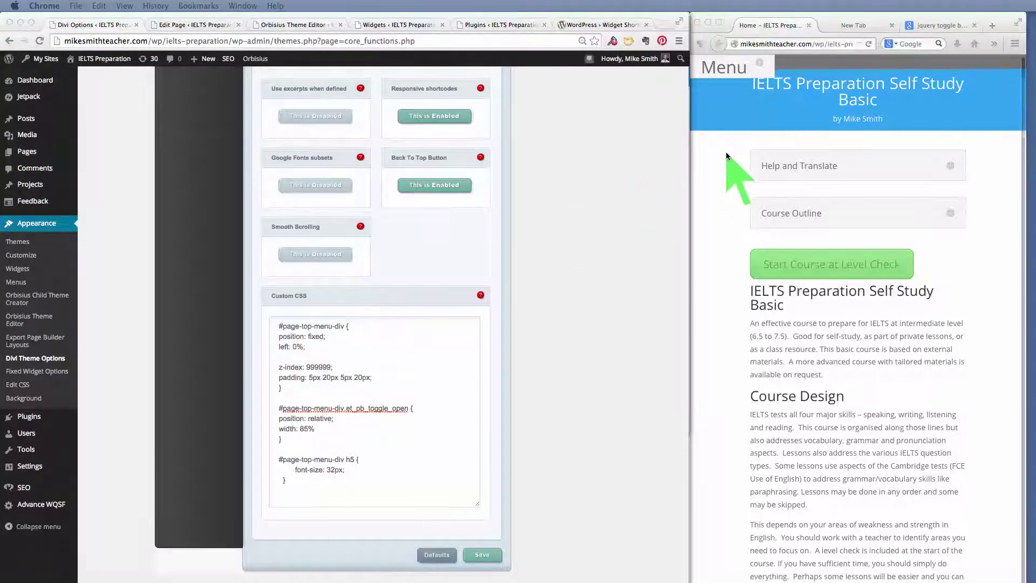
Expand the Course Outline section on the live page and scroll through it
left_click(792, 213)
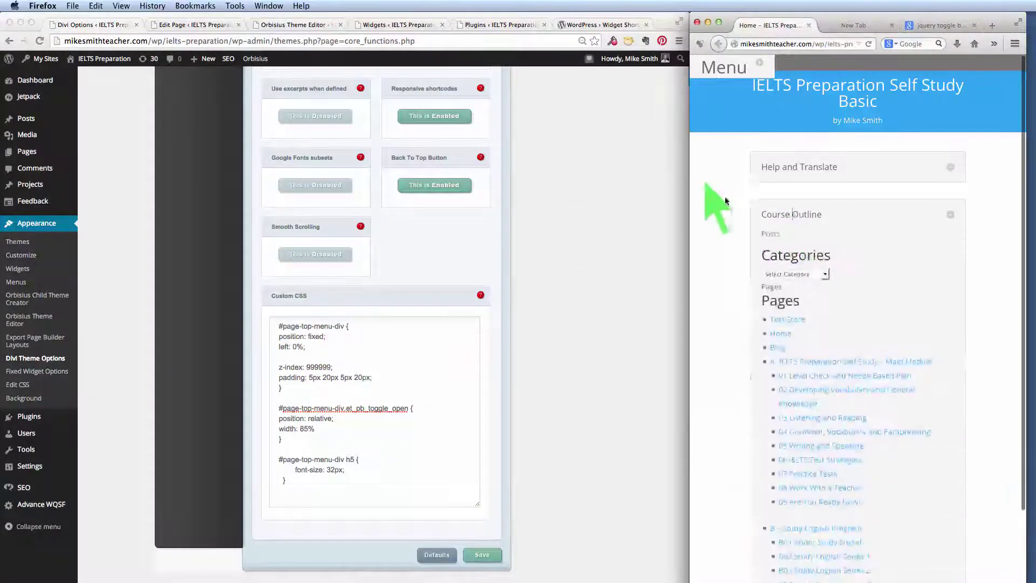
scroll(696, 178, "down", 1)
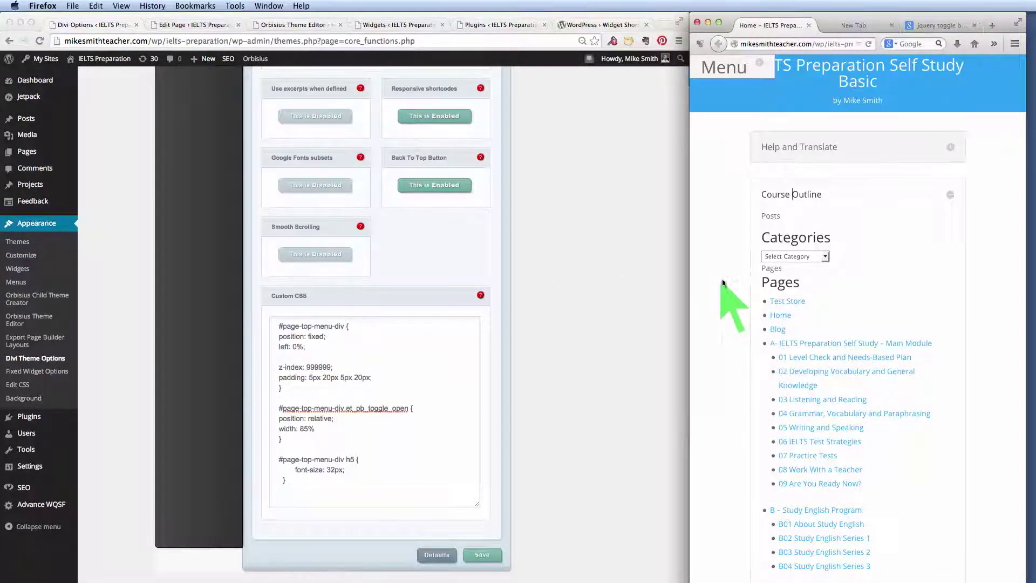
scroll(721, 280, "down", 3)
scroll(720, 279, "down", 6)
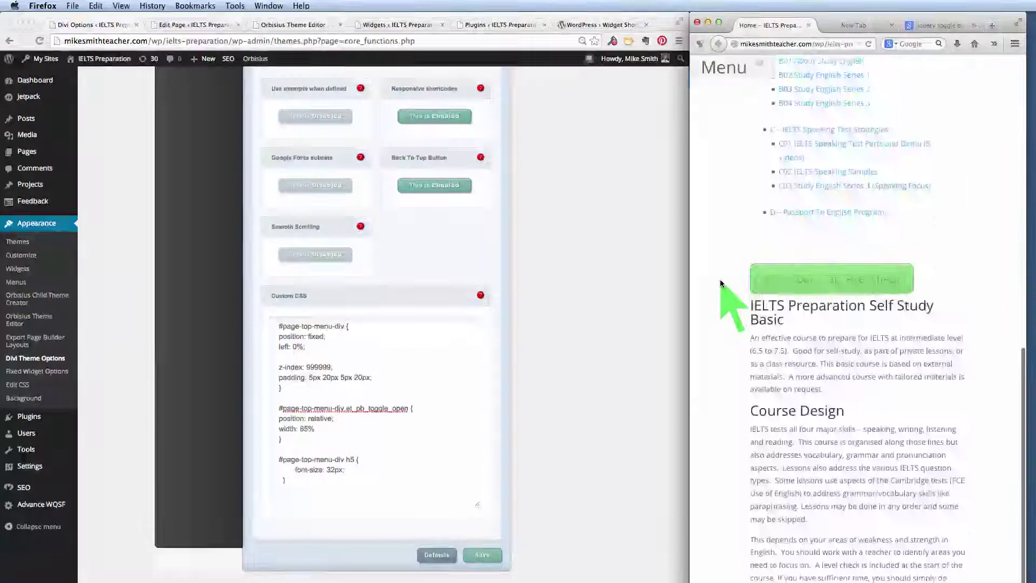
scroll(721, 280, "up", 8)
scroll(720, 282, "up", 2)
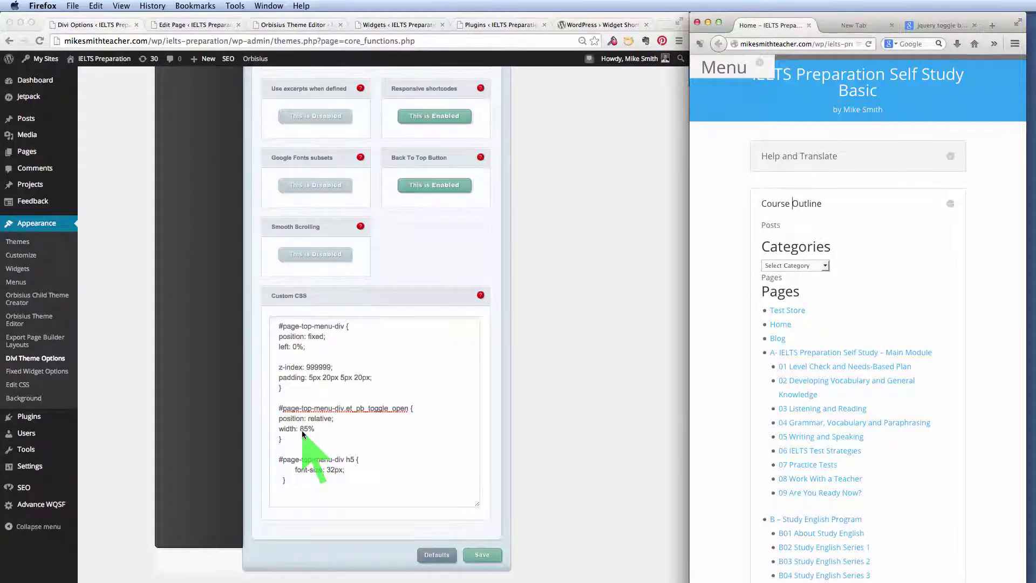
Toggle the Menu panel closed and open again, then open Firebug on it with F12
left_click(729, 76)
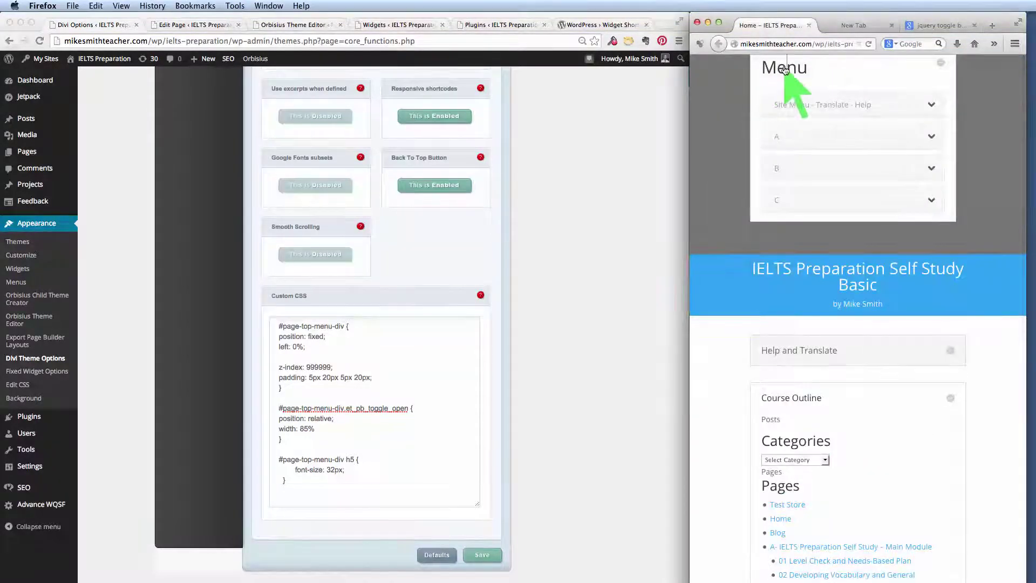
left_click(784, 67)
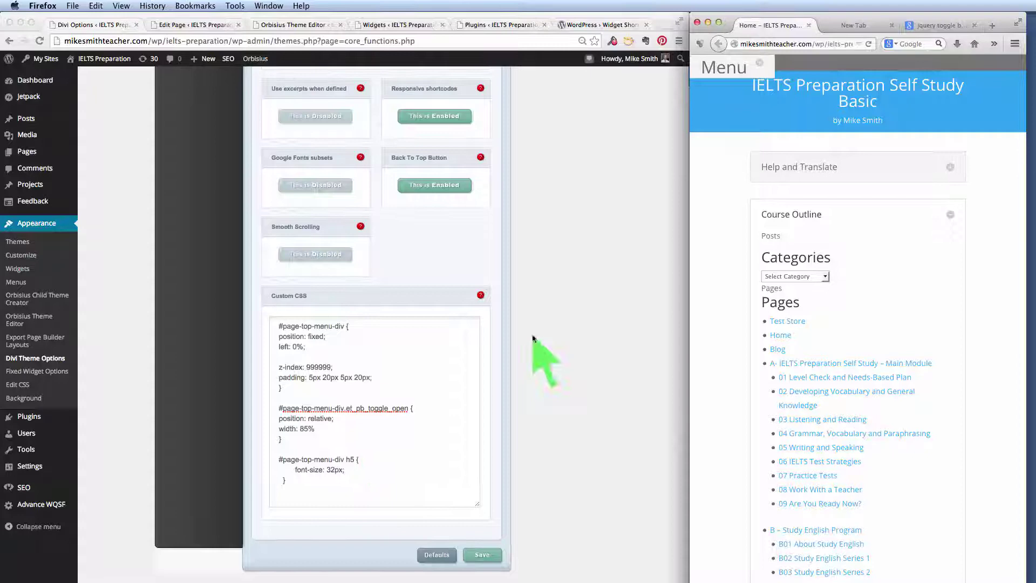
left_click(730, 69)
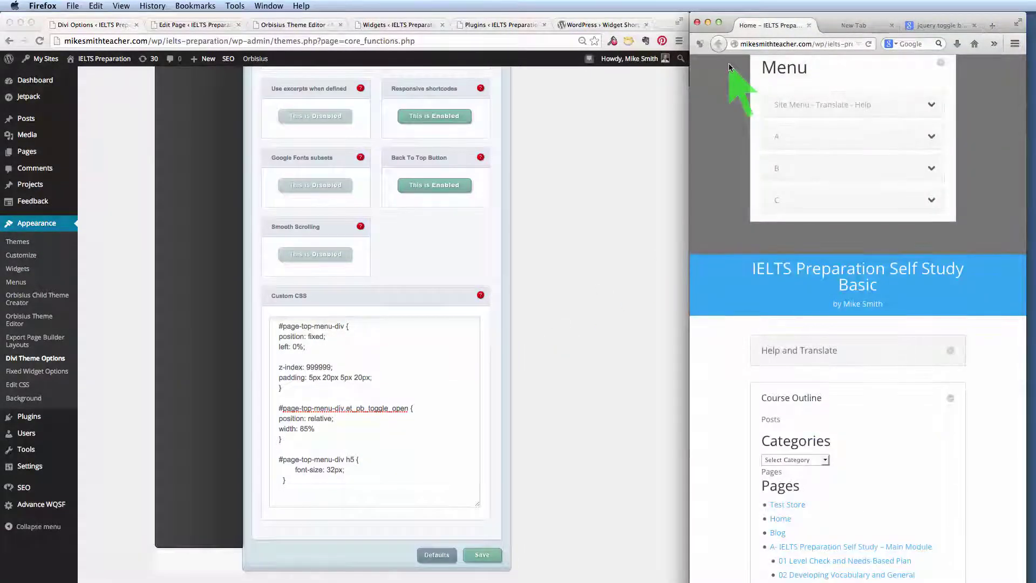
key("F12")
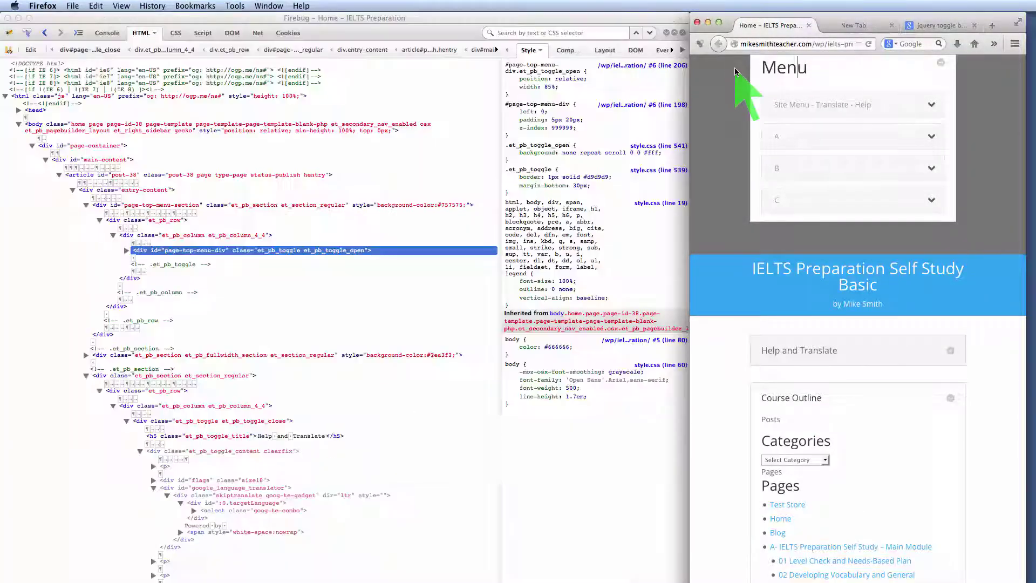
left_click(786, 67)
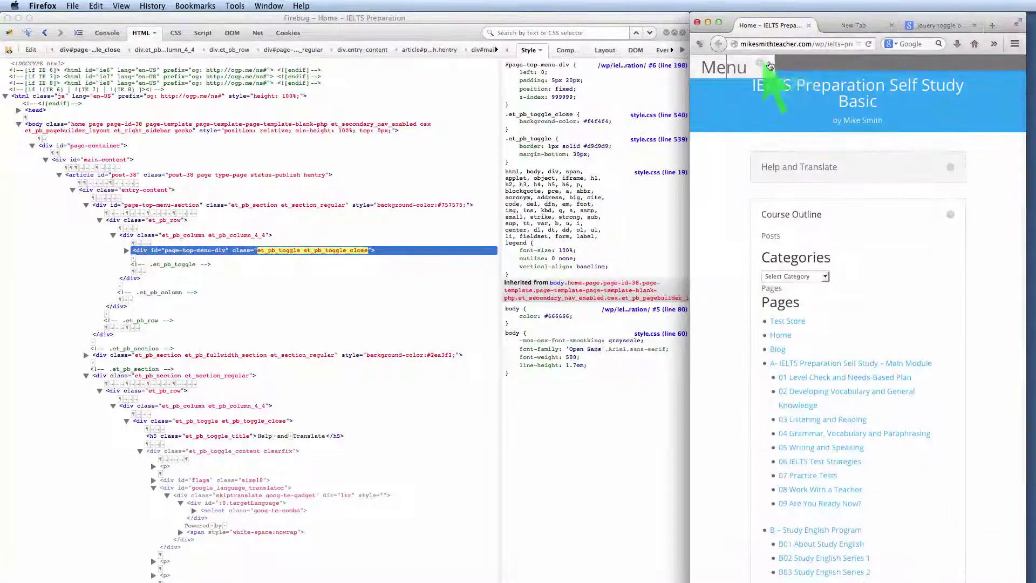
scroll(720, 117, "down", 3)
scroll(721, 113, "up", 3)
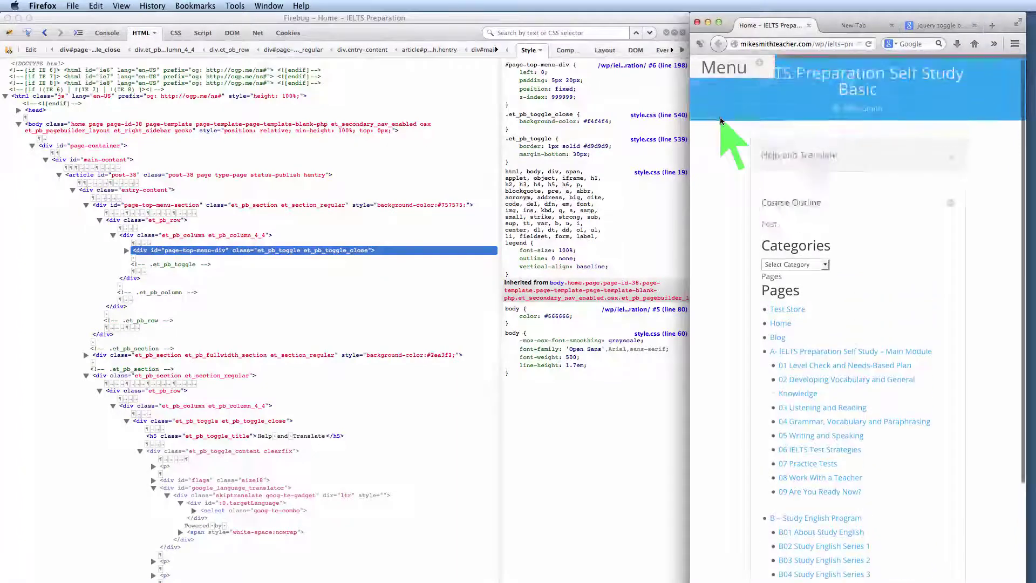
left_click(728, 68)
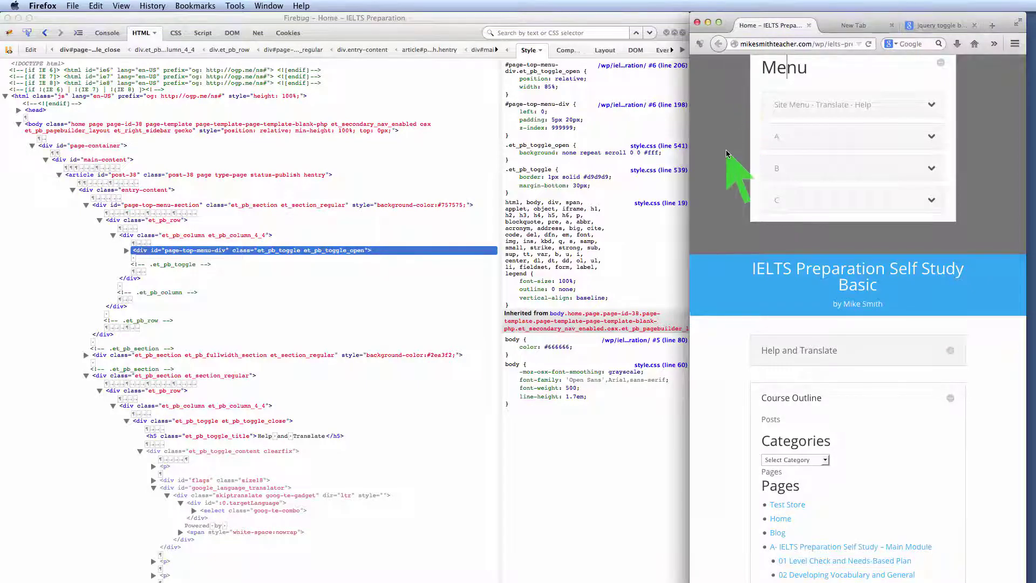
scroll(727, 150, "down", 3)
scroll(727, 150, "up", 3)
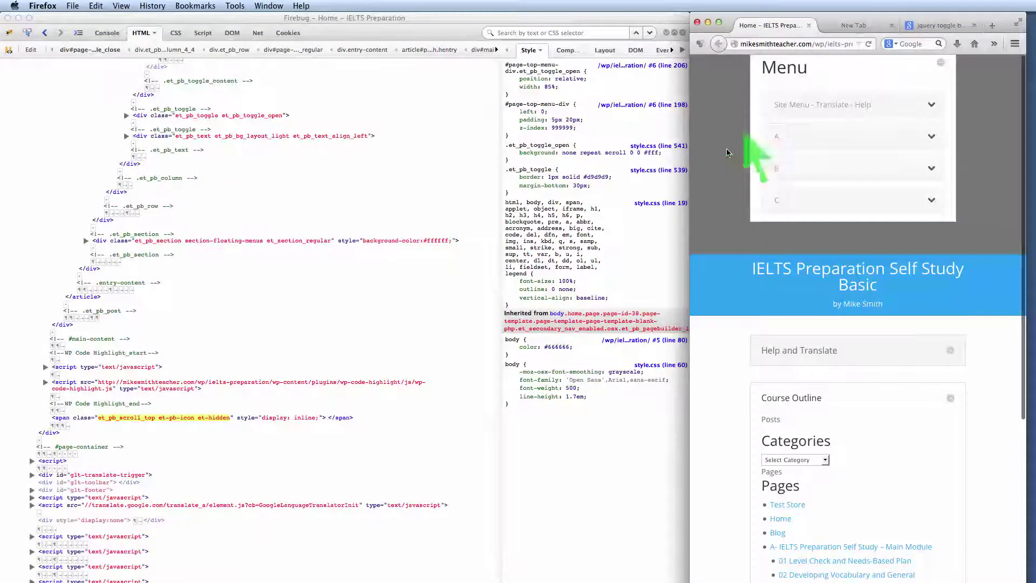
left_click(813, 106)
left_click(814, 106)
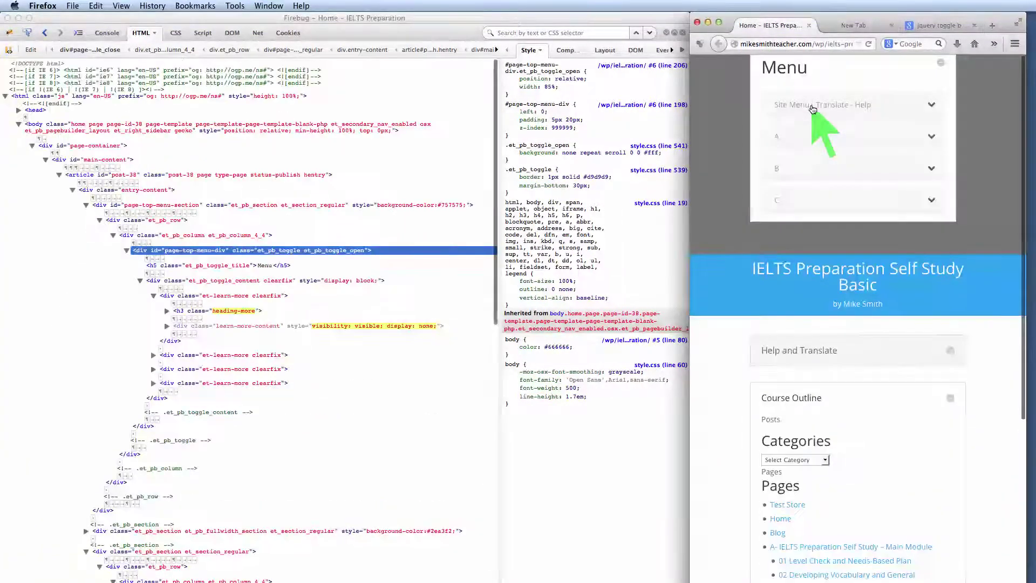
left_click(812, 142)
left_click(812, 142)
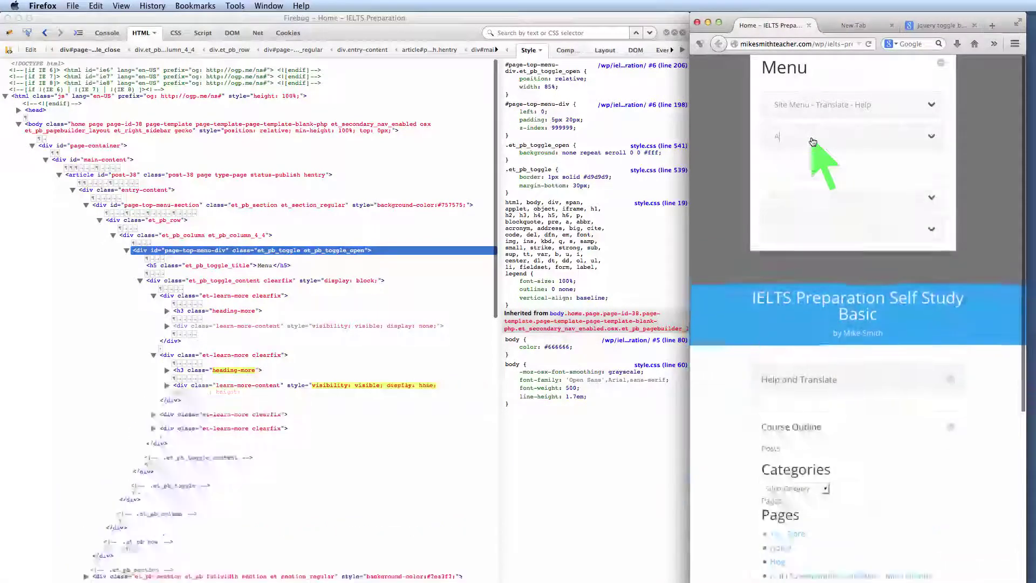
left_click(789, 69)
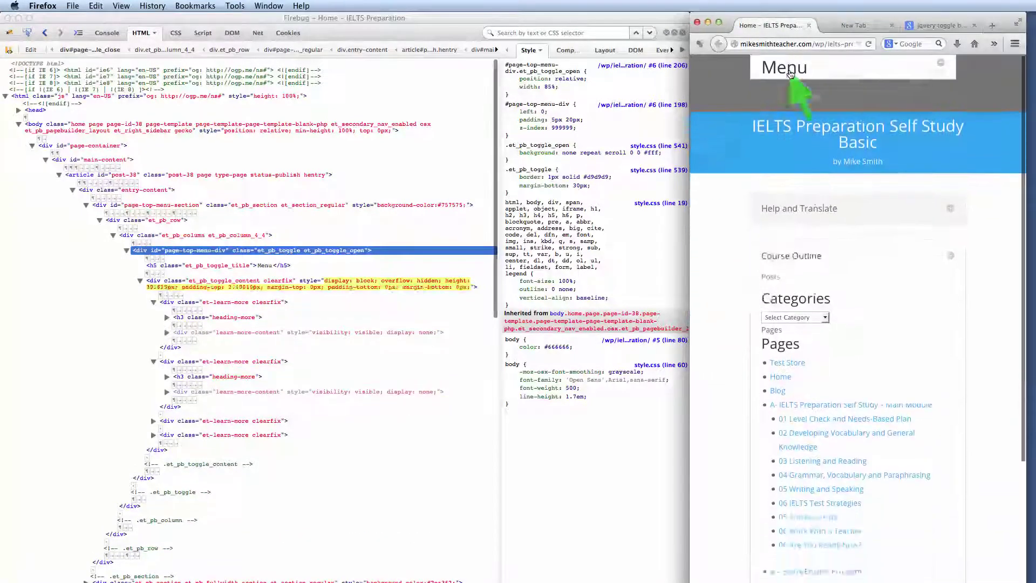
scroll(714, 157, "down", 5)
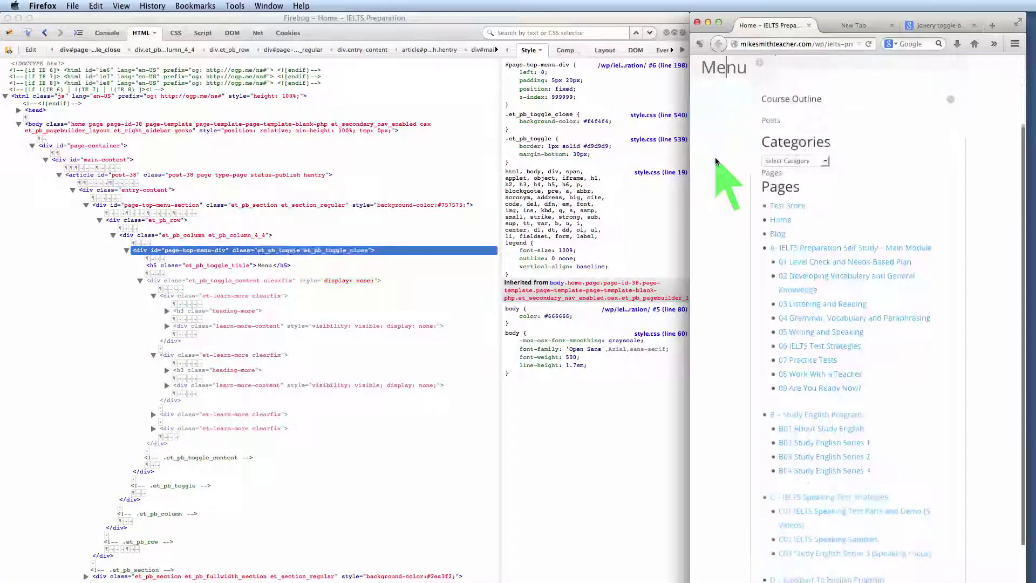
scroll(714, 157, "down", 3)
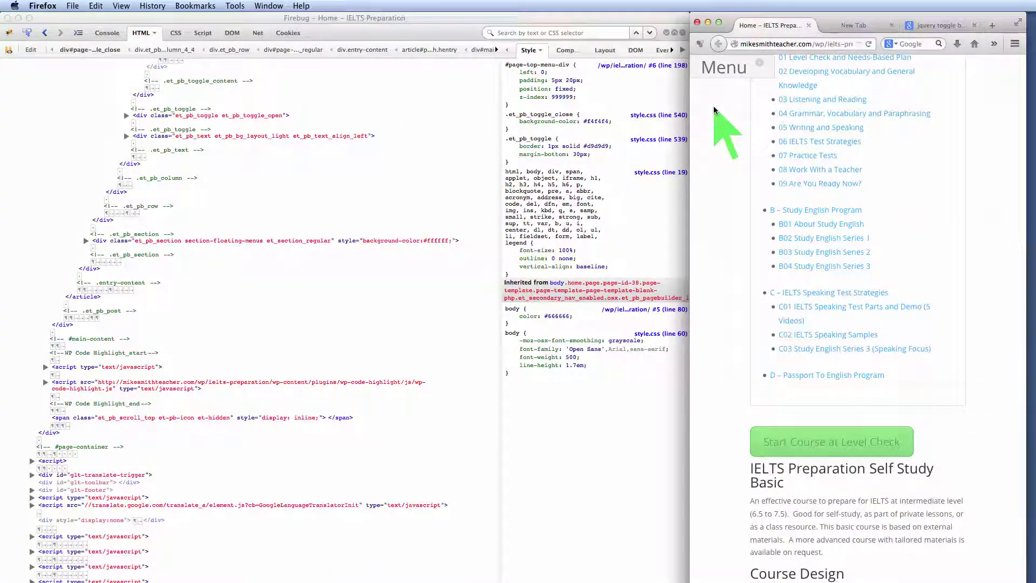
scroll(713, 107, "down", 3)
scroll(713, 106, "up", 2)
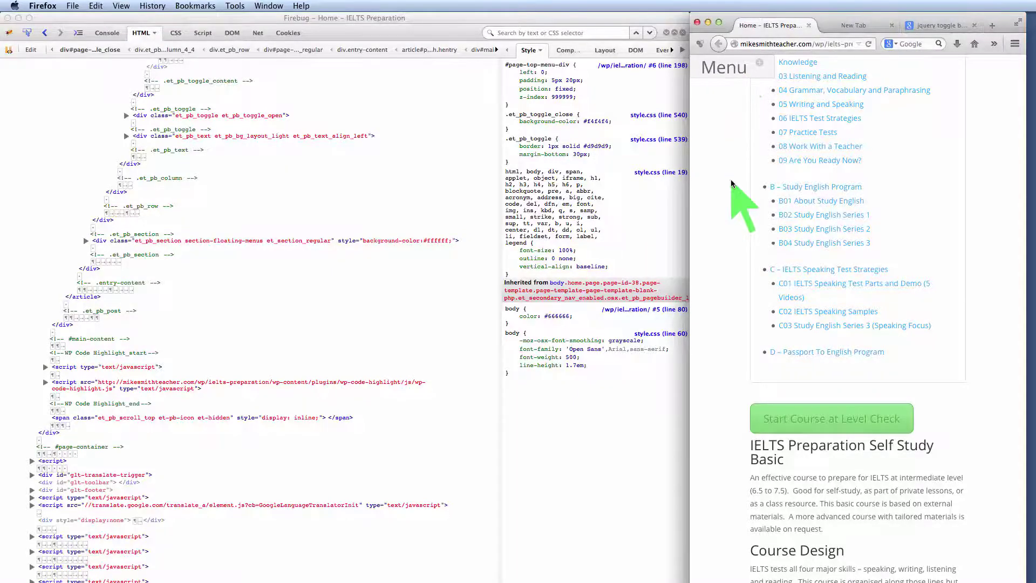
scroll(735, 195, "down", 4)
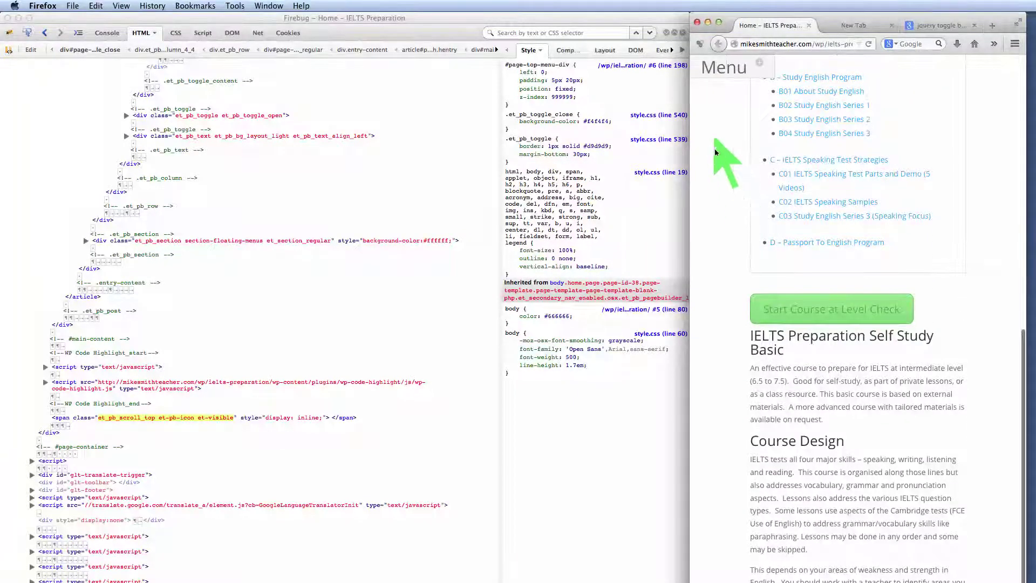
left_click(723, 69)
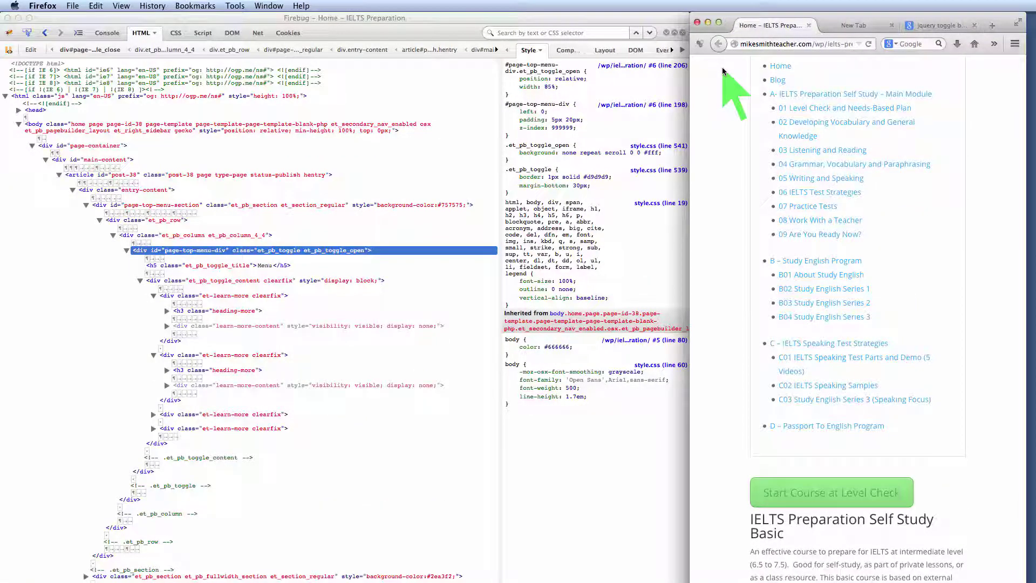
left_click(722, 67)
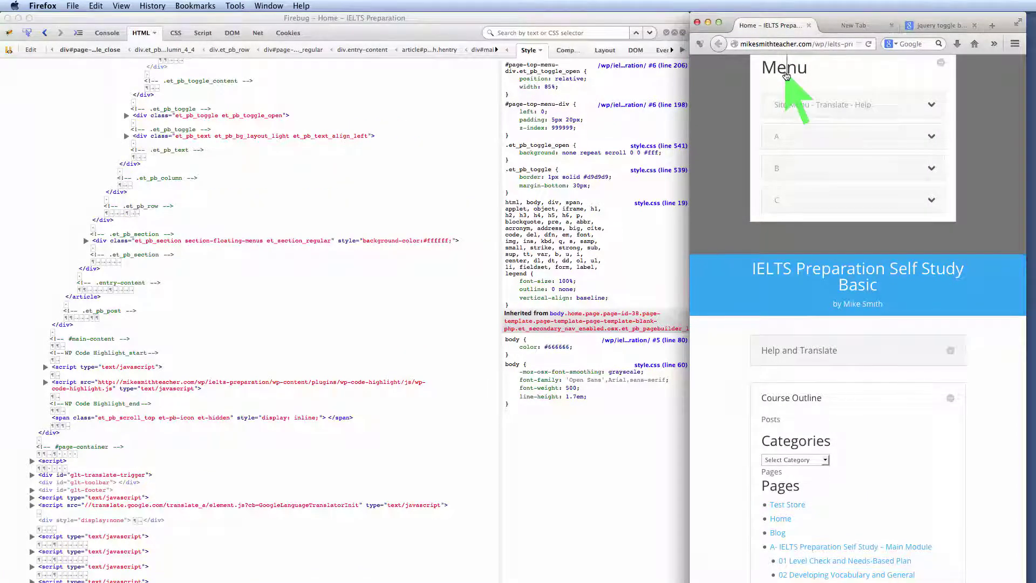
View the Home page editor in Chrome, then test the live page's Menu from lower down
key("super+Tab")
key("super+Tab")
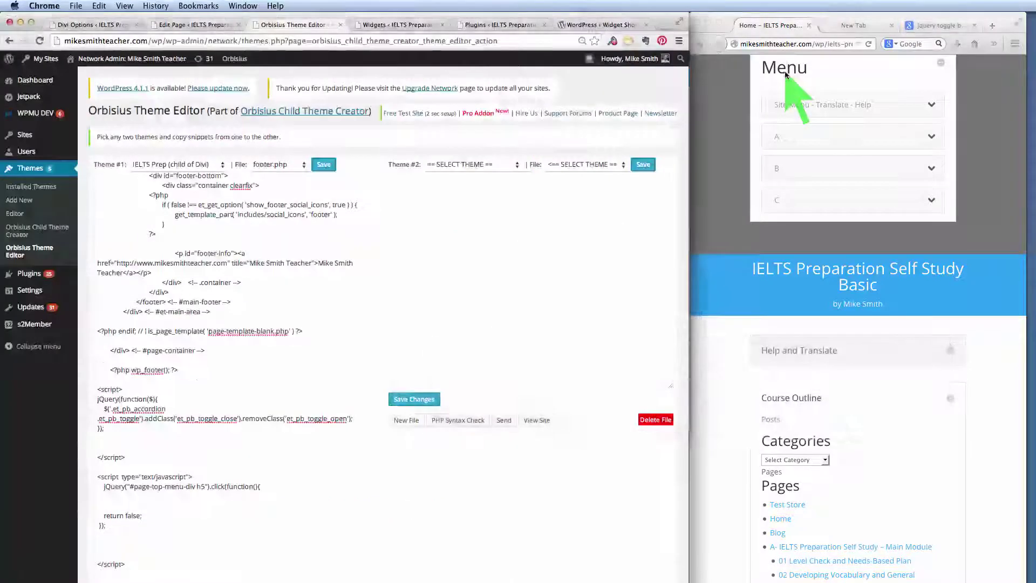
left_click(197, 24)
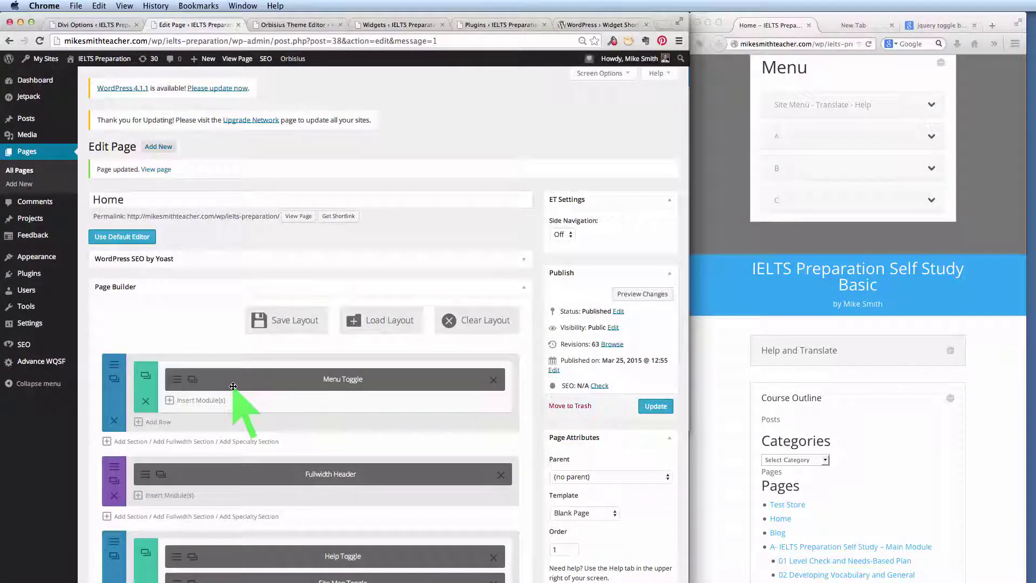
left_click(710, 298)
left_click(784, 69)
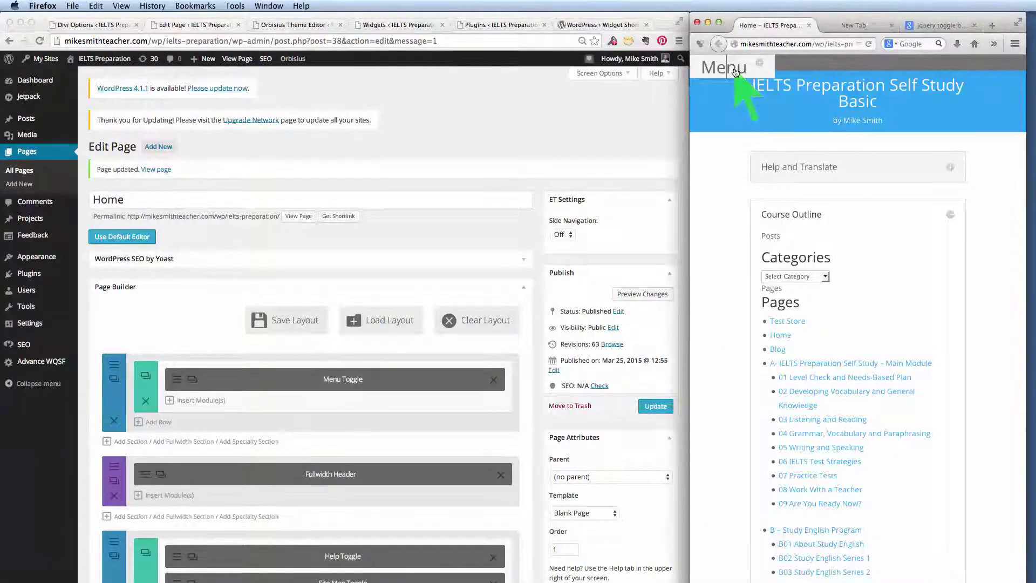
scroll(720, 202, "down", 10)
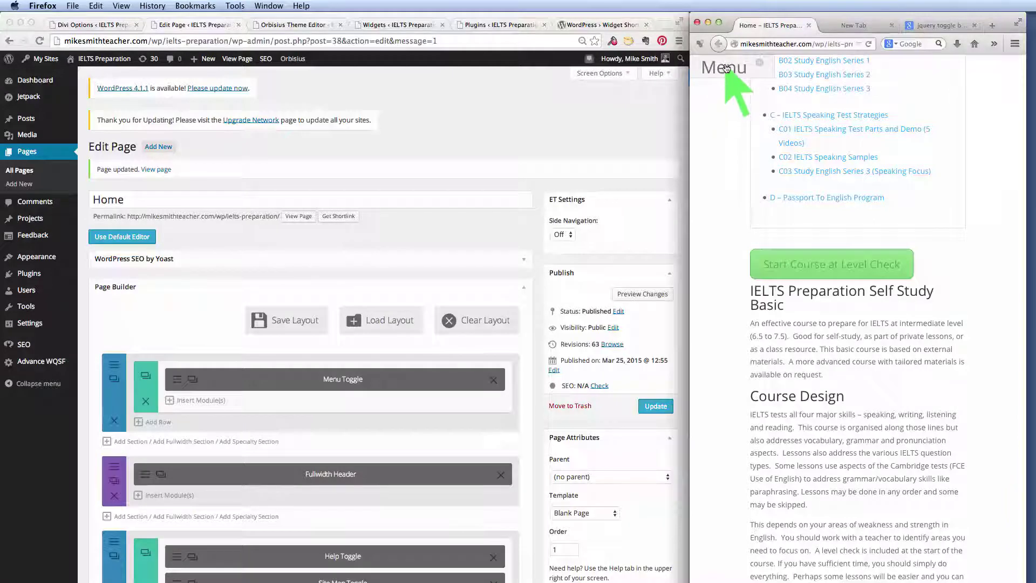
left_click(724, 68)
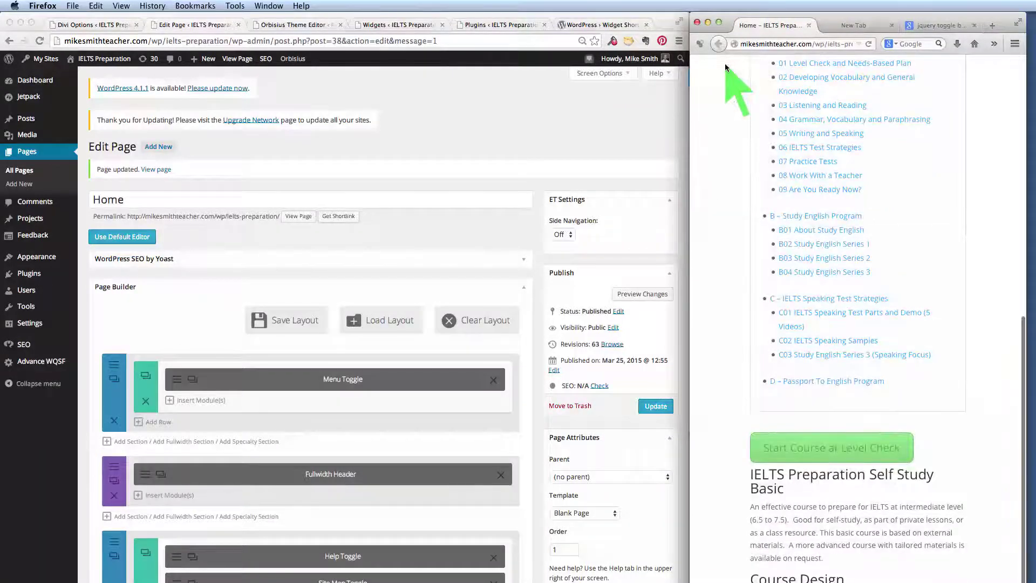
Reload the live page, collapse the Menu, and test it again after scrolling down
key("super+r")
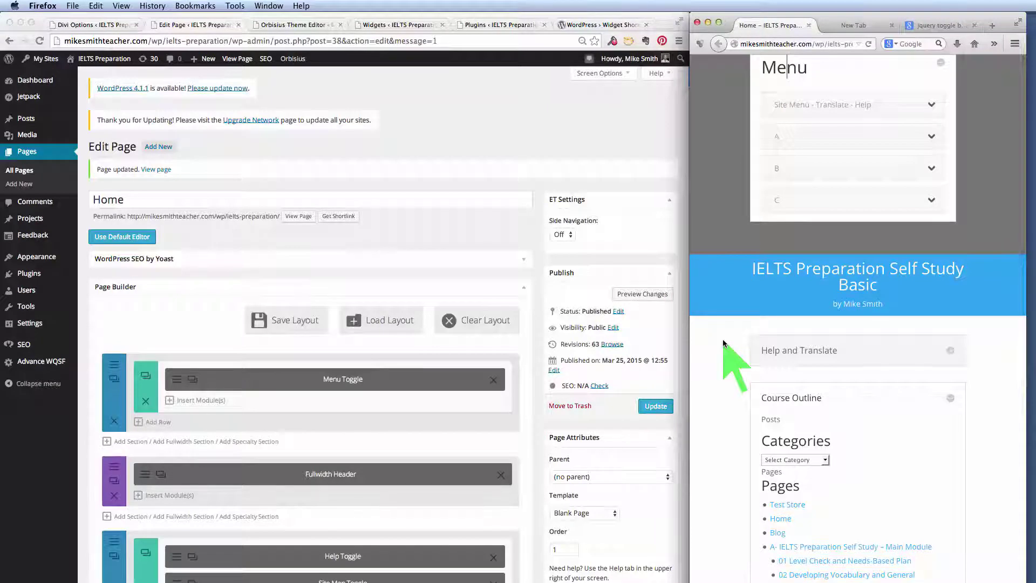
left_click(781, 72)
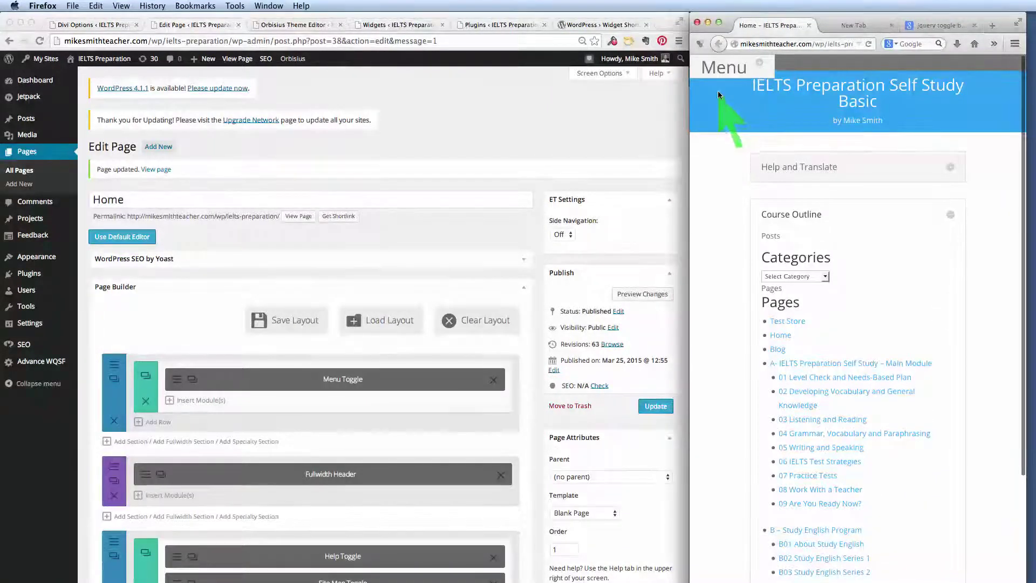
scroll(718, 162, "down", 10)
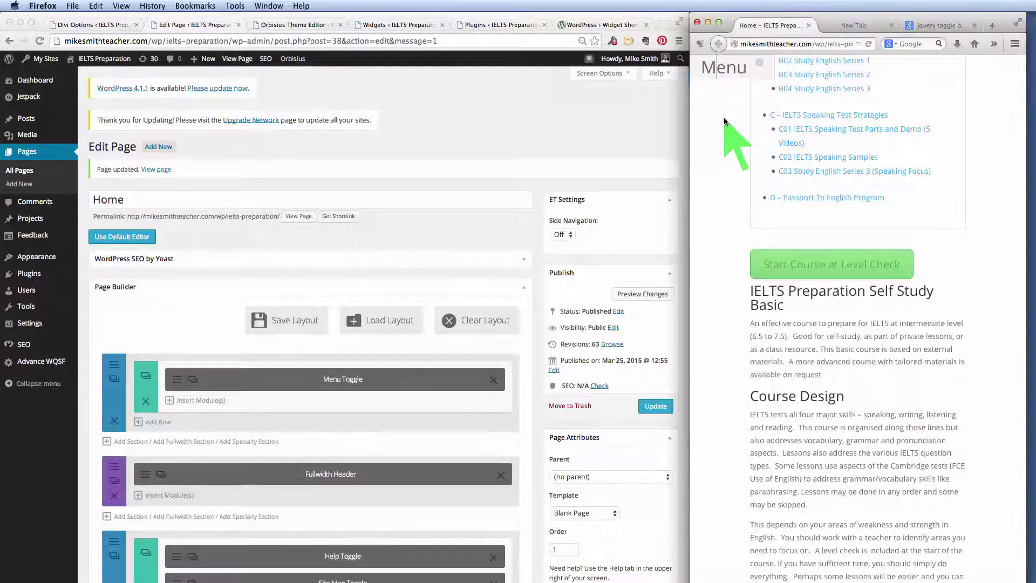
left_click(722, 68)
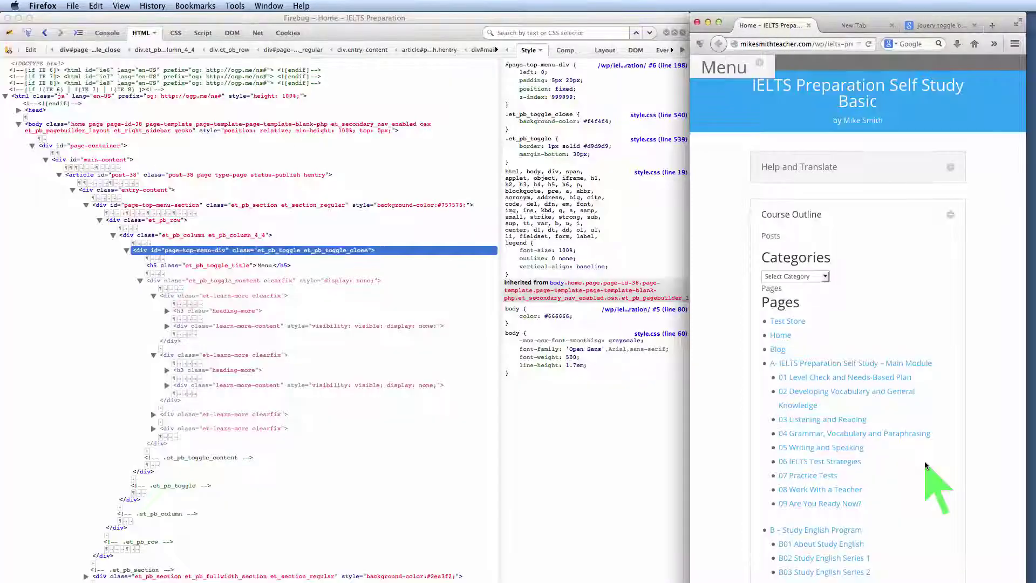
Open the Menu, scroll partway down, expand the floating Menu panel, then scroll back to the top
left_click(726, 168)
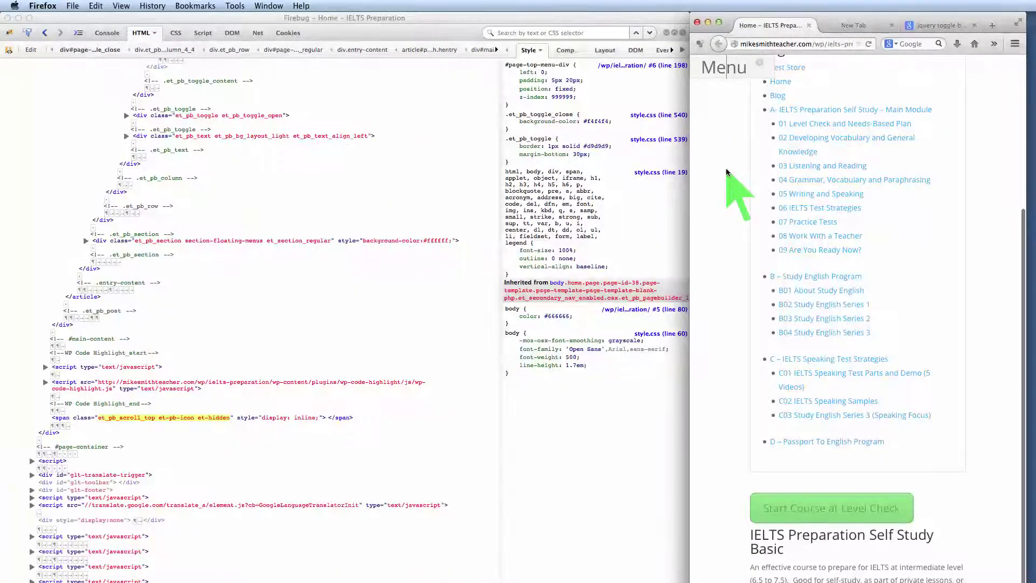
scroll(726, 172, "down", 3)
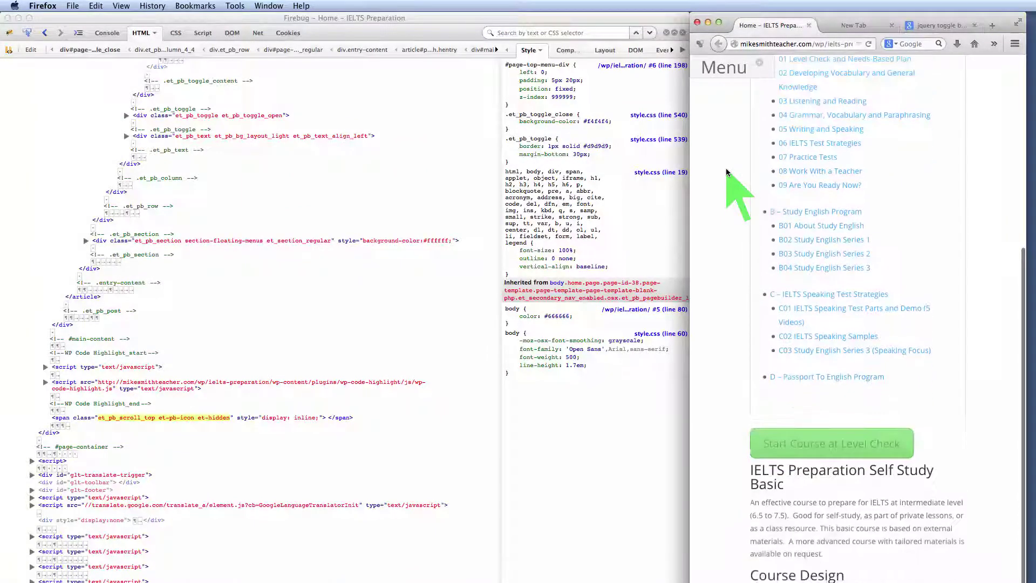
scroll(727, 172, "down", 2)
scroll(727, 172, "up", 2)
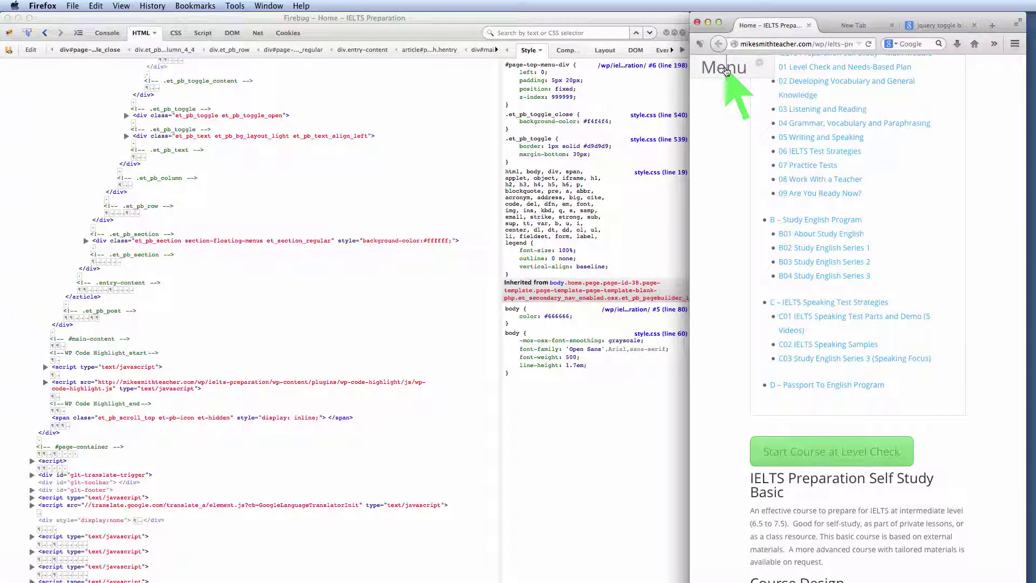
left_click(726, 72)
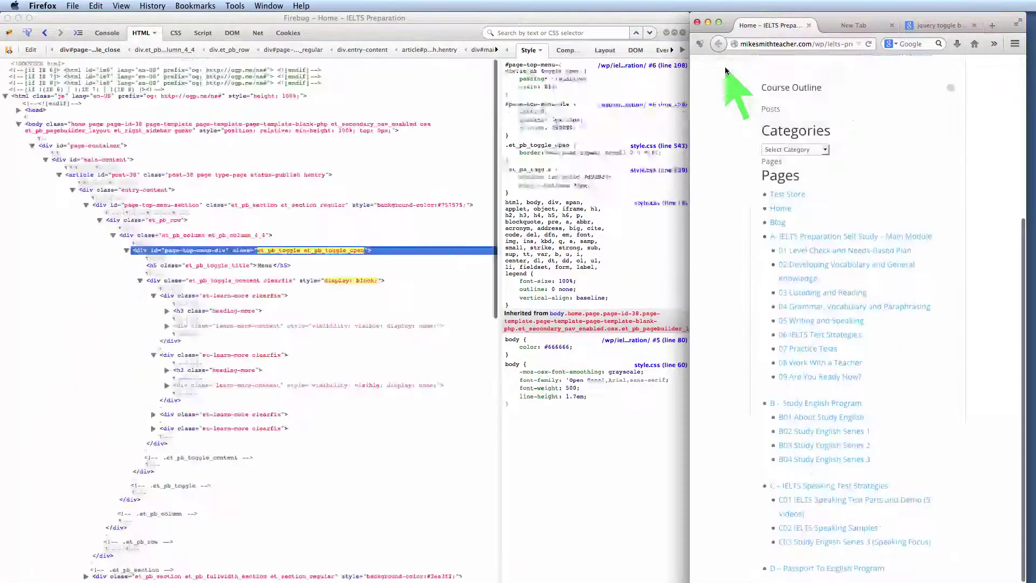
scroll(721, 134, "up", 5)
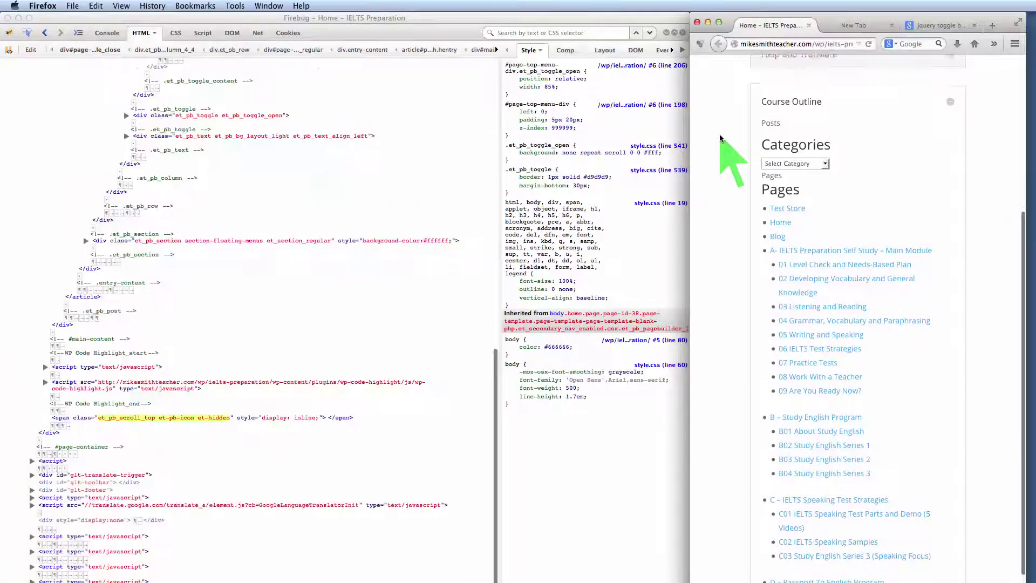
scroll(721, 138, "up", 2)
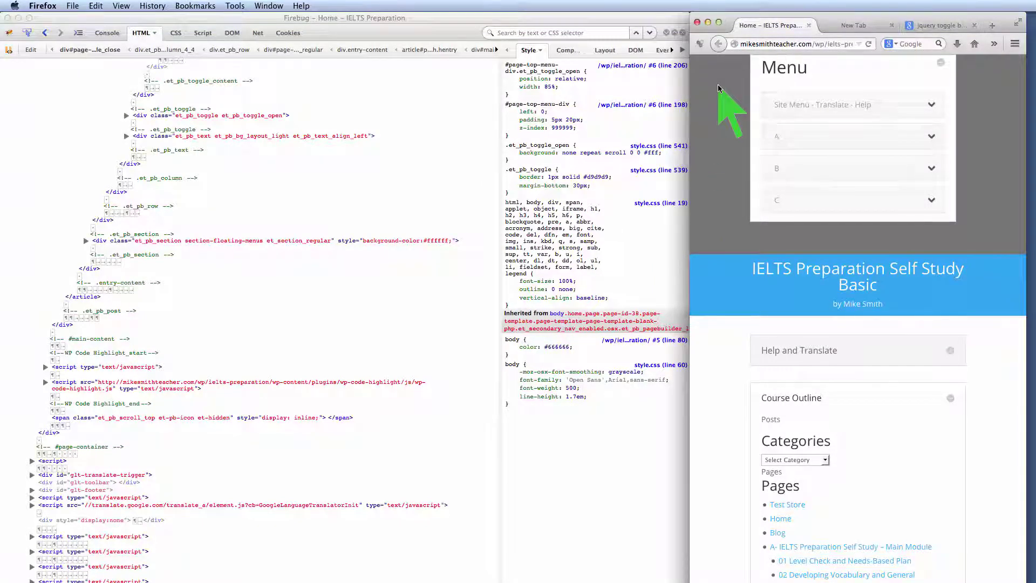
Switch to Chrome's Orbisius Theme Editor showing footer.php and place the cursor inside the empty click function
key("super+Tab")
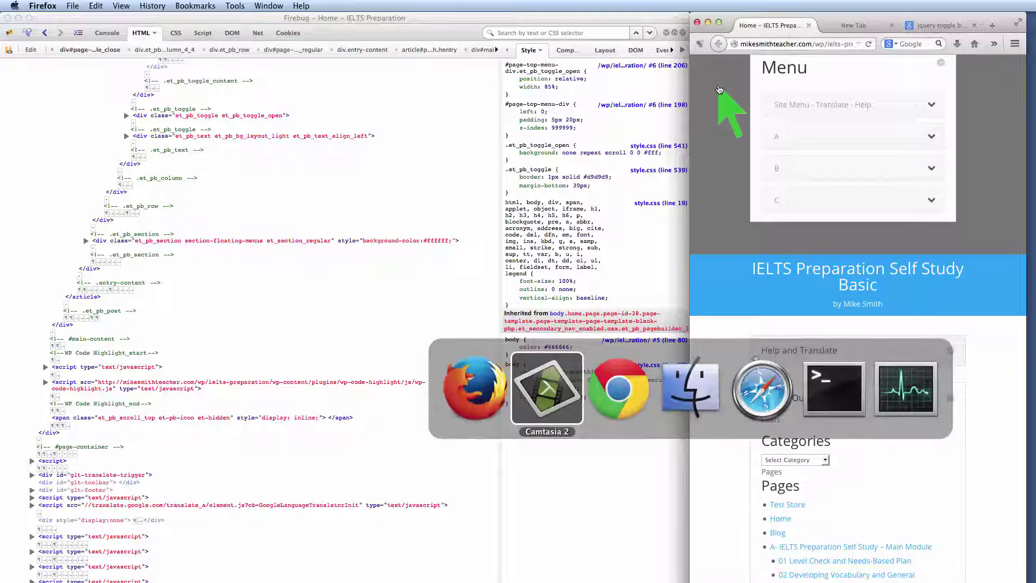
key("super+Tab")
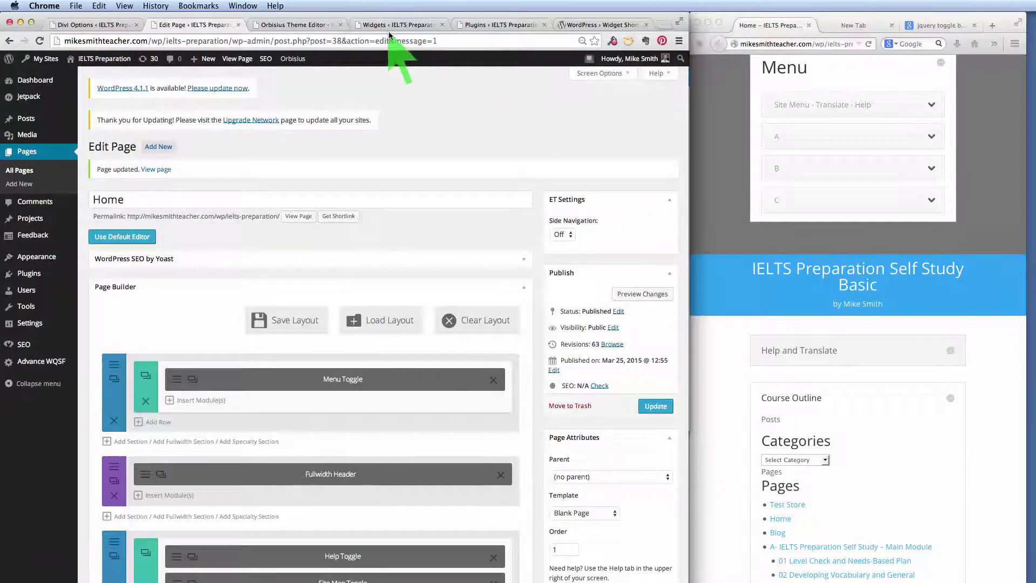
left_click(384, 25)
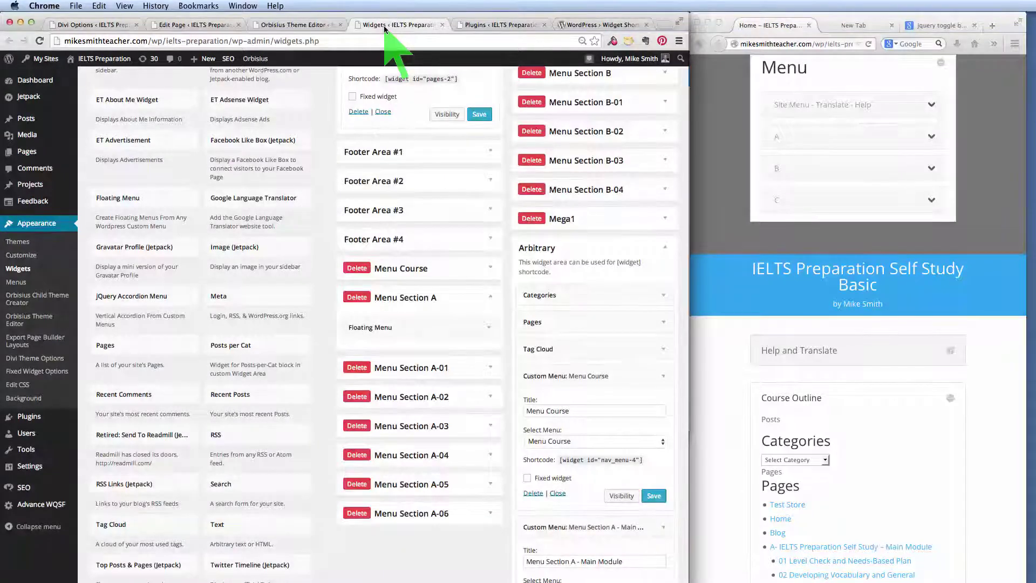
left_click(295, 25)
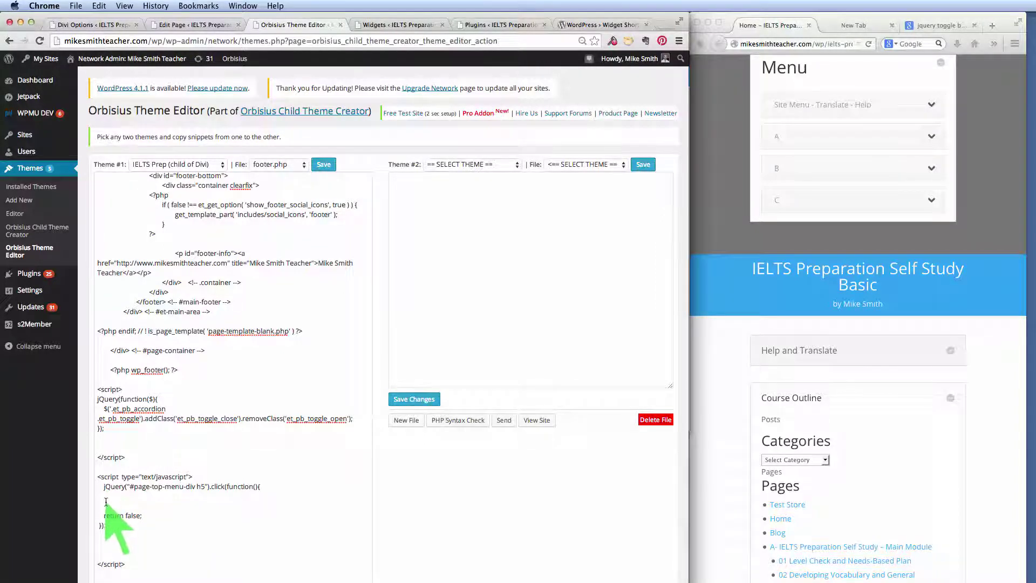
left_click(105, 503)
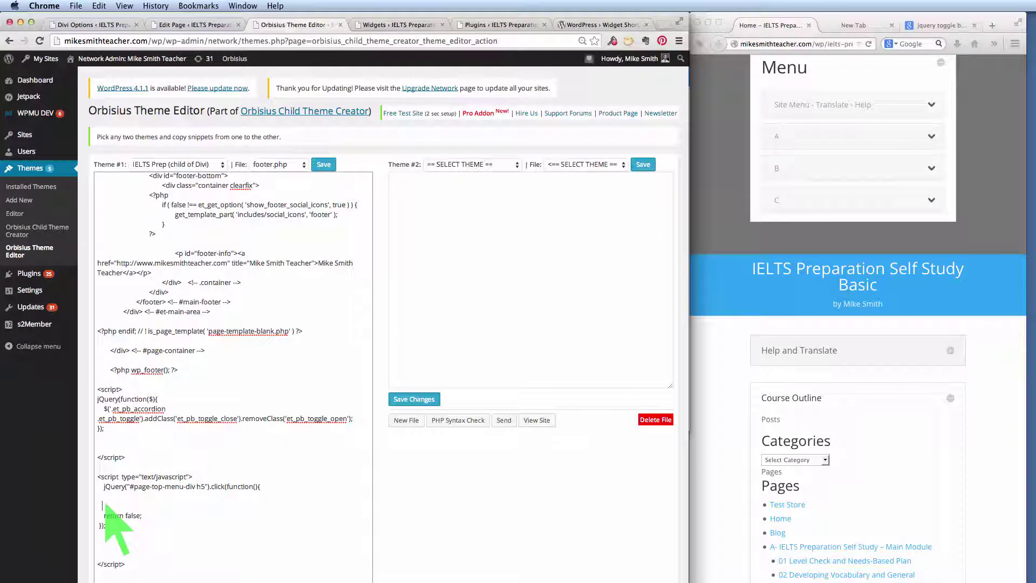
Paste jQuery("html, body").animate({ scrollTop: 0 }, 600); into the click handler, then try the live page's accordions
type("jQuery (\"html, body\").animate({ scrollTop: 0 }, 600);")
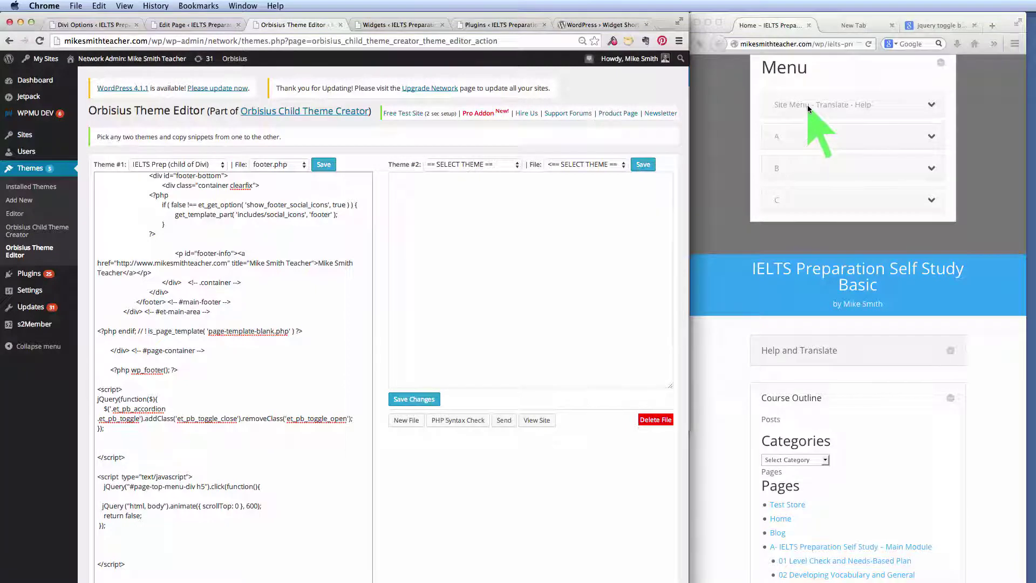
left_click(847, 103)
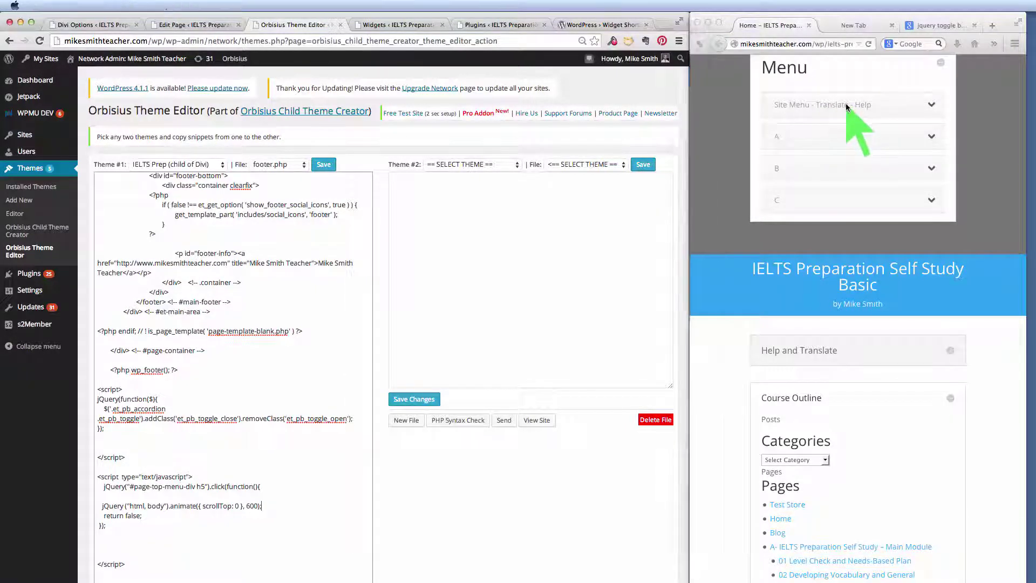
left_click(853, 106)
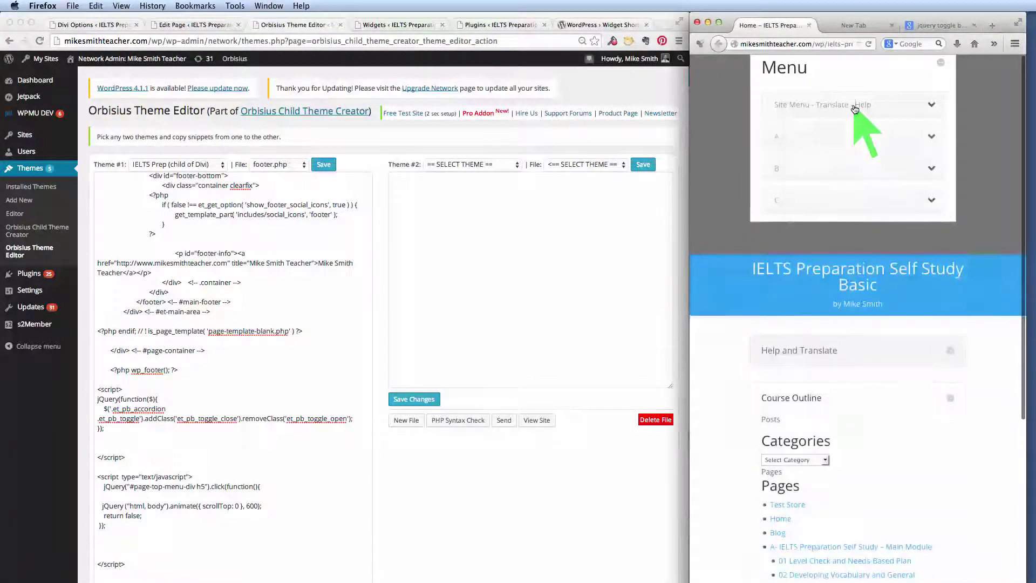
left_click(851, 138)
left_click(851, 139)
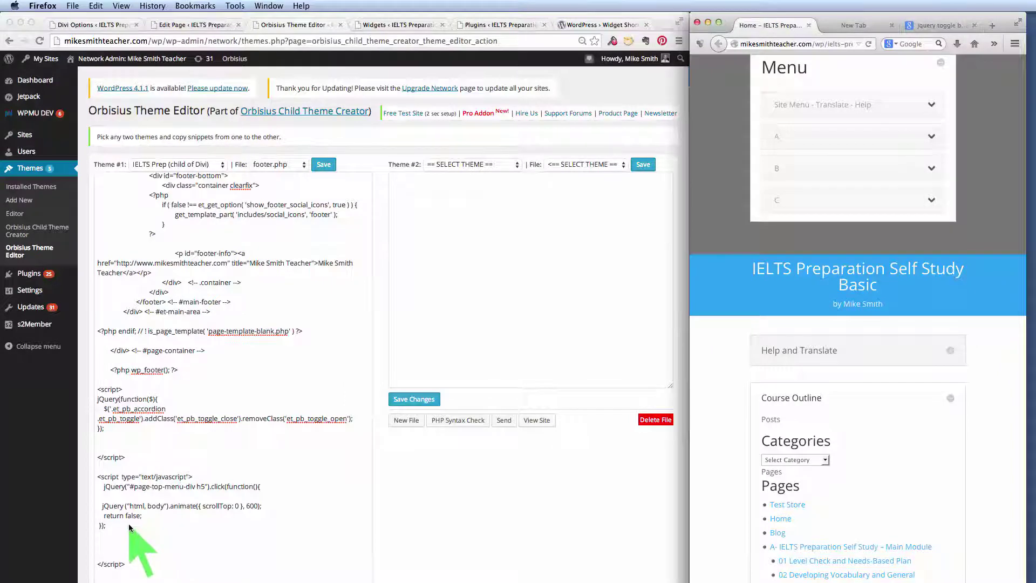
Save the edited footer.php and reload the live IELTS page in Firefox
left_click(270, 503)
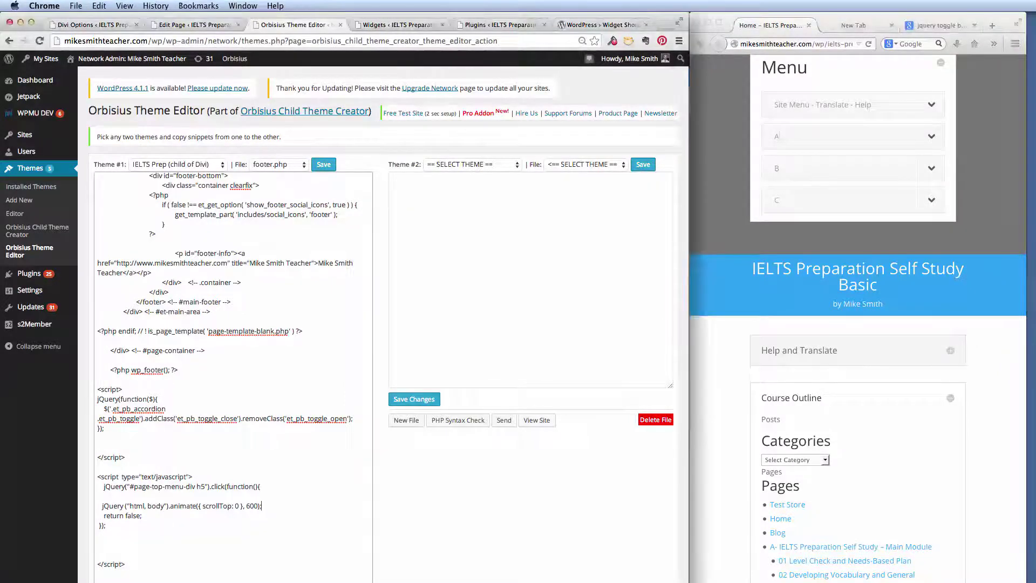
key("super+s")
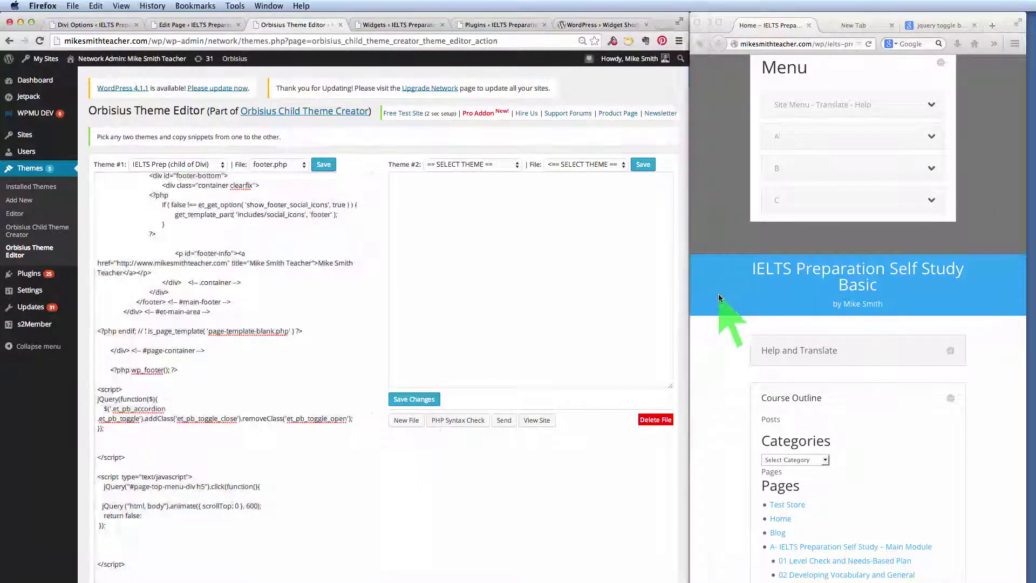
left_click(718, 294)
left_click(869, 44)
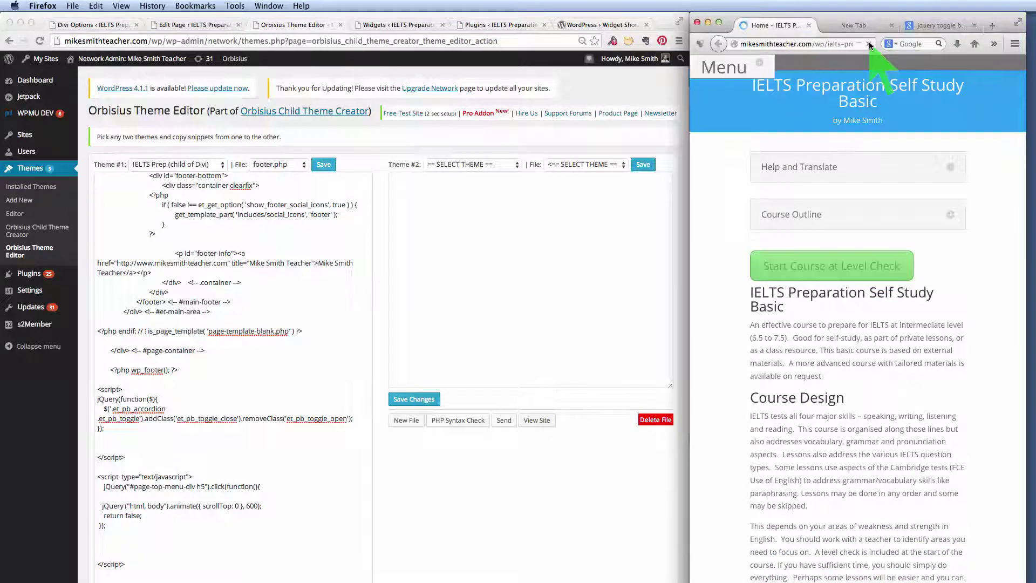
Scroll down the page and click Menu repeatedly to confirm it glides smoothly back to the top
left_click(785, 214)
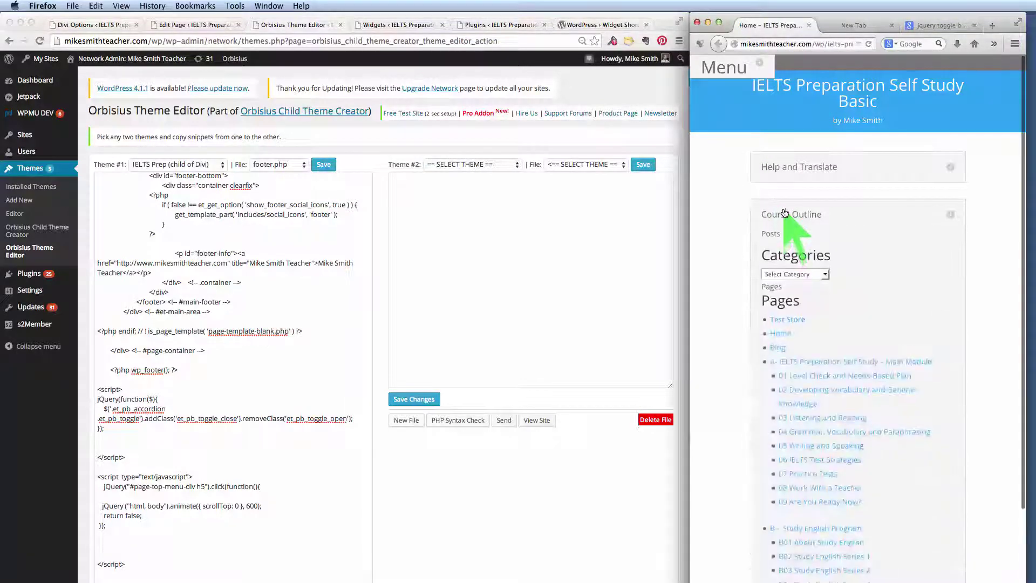
left_click(725, 72)
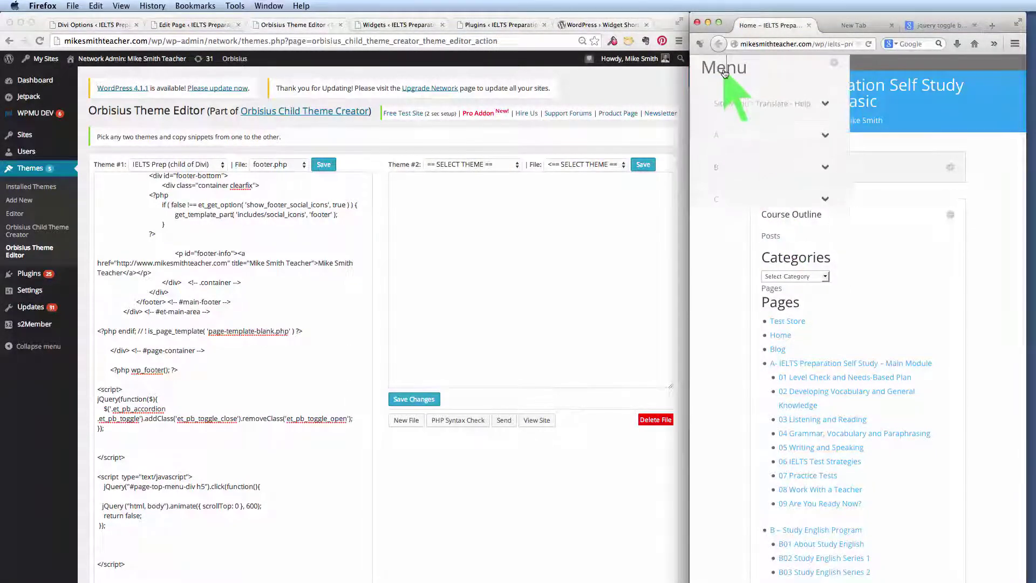
left_click(790, 71)
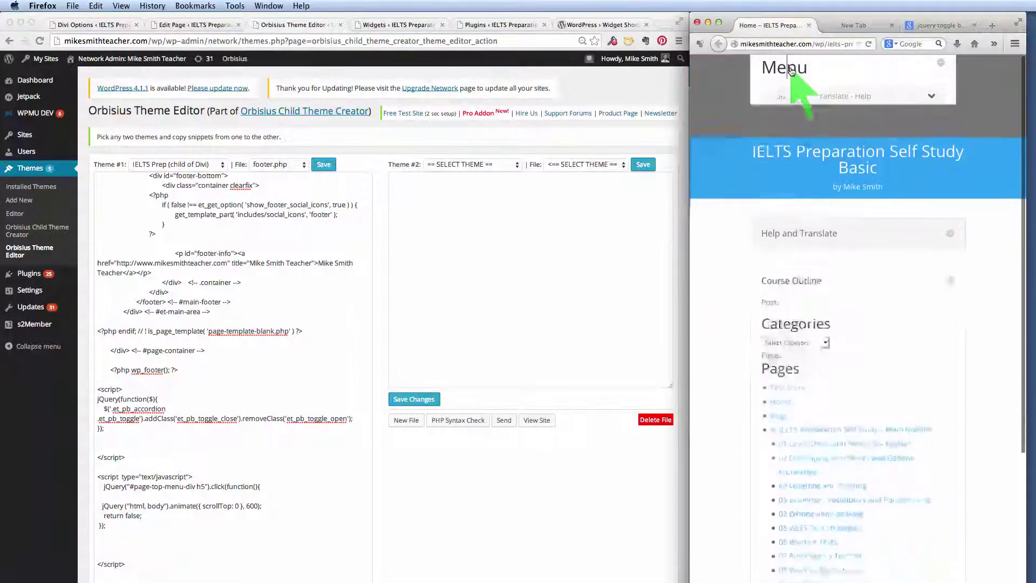
scroll(728, 202, "down", 10)
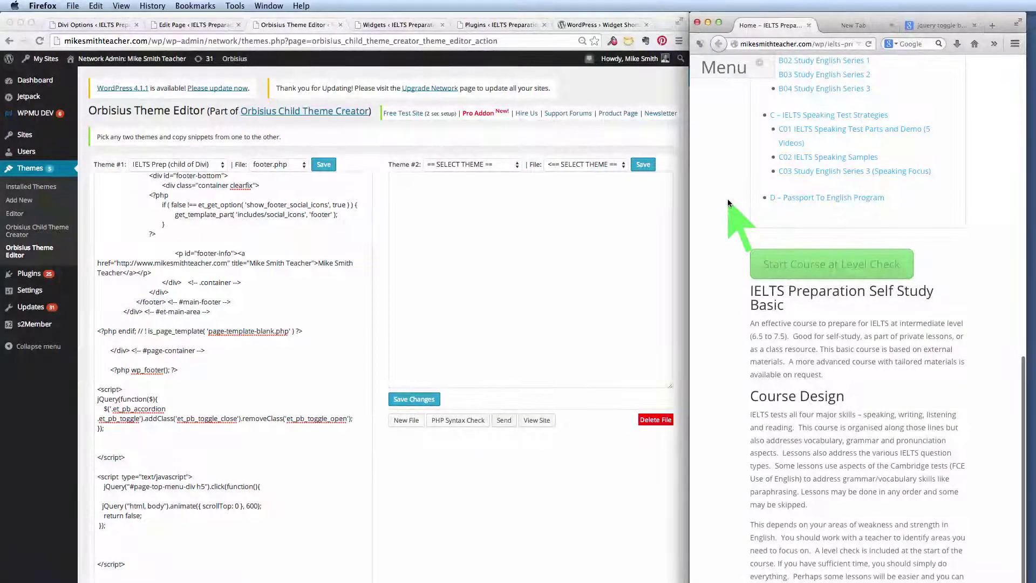
left_click(727, 69)
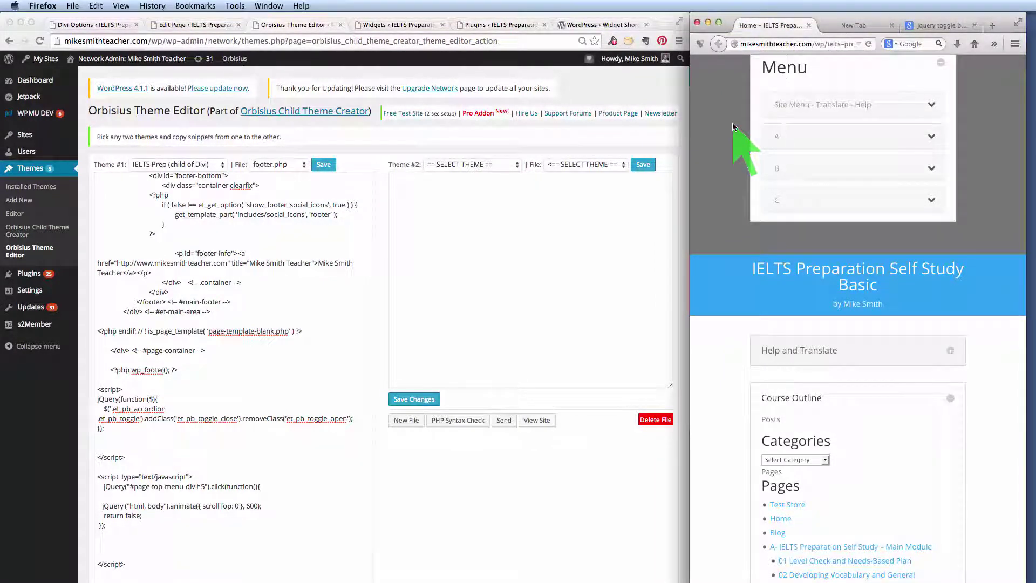
left_click(787, 68)
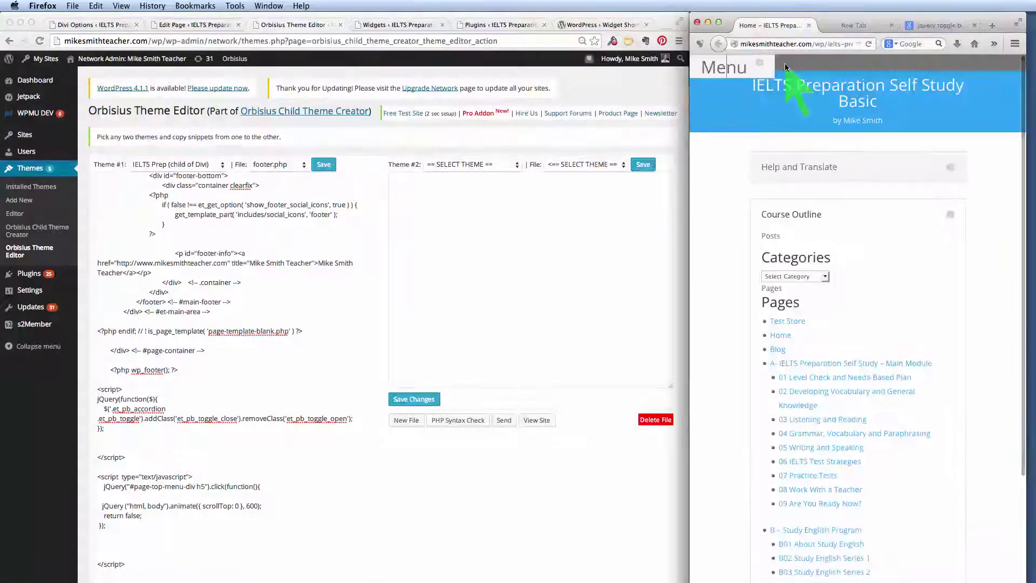
left_click(720, 68)
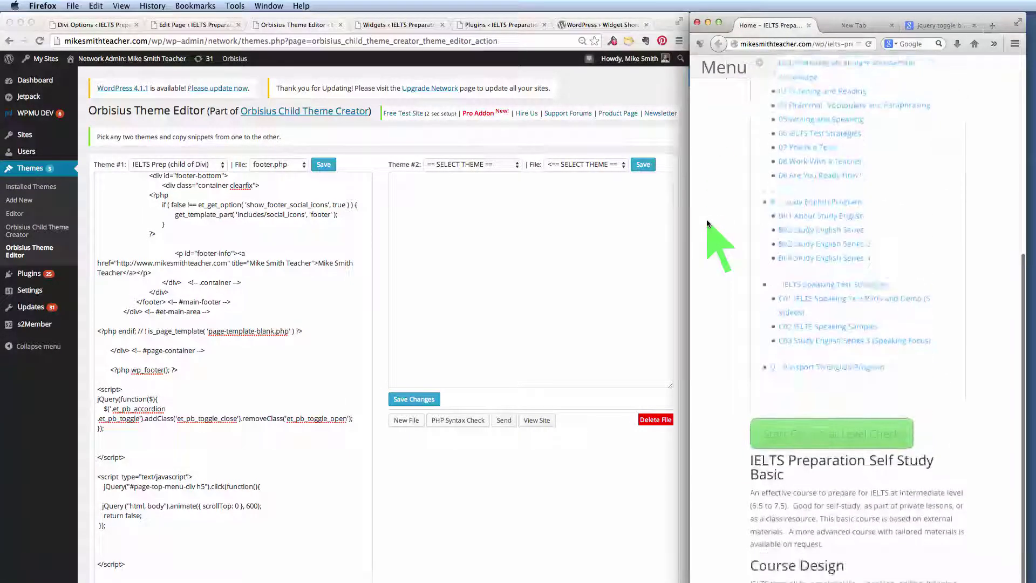
left_click(721, 68)
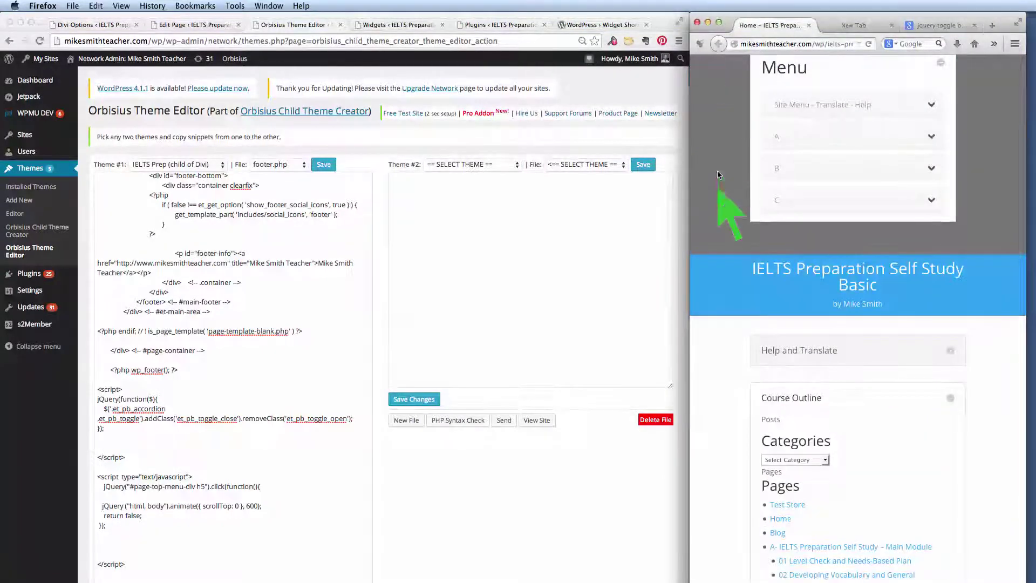